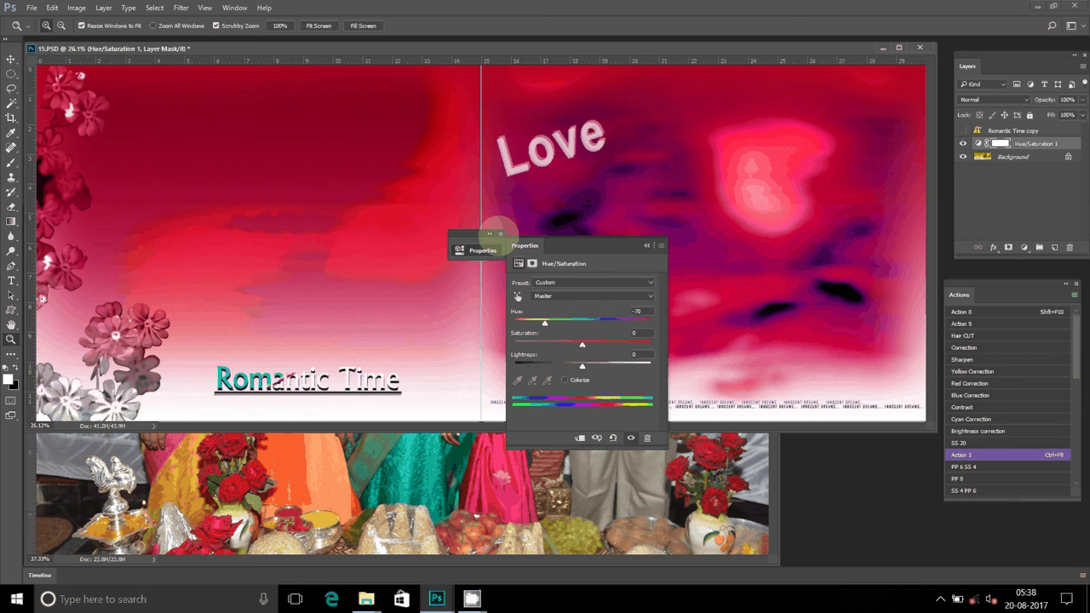
Close the Hue/Saturation properties and merge all visible layers into one Background layer.
click(500, 233)
click(103, 8)
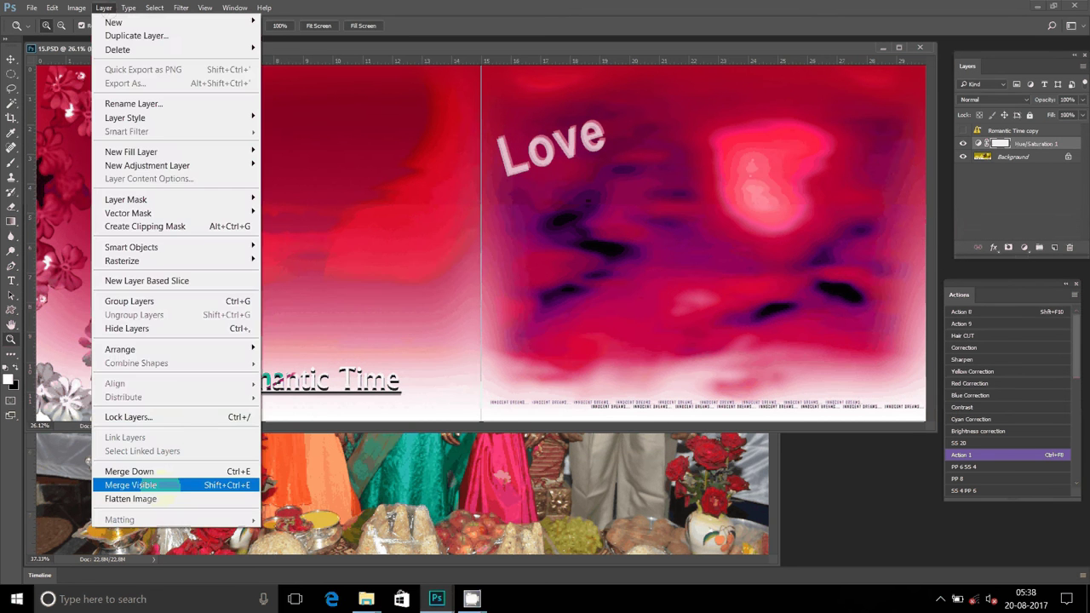
click(137, 484)
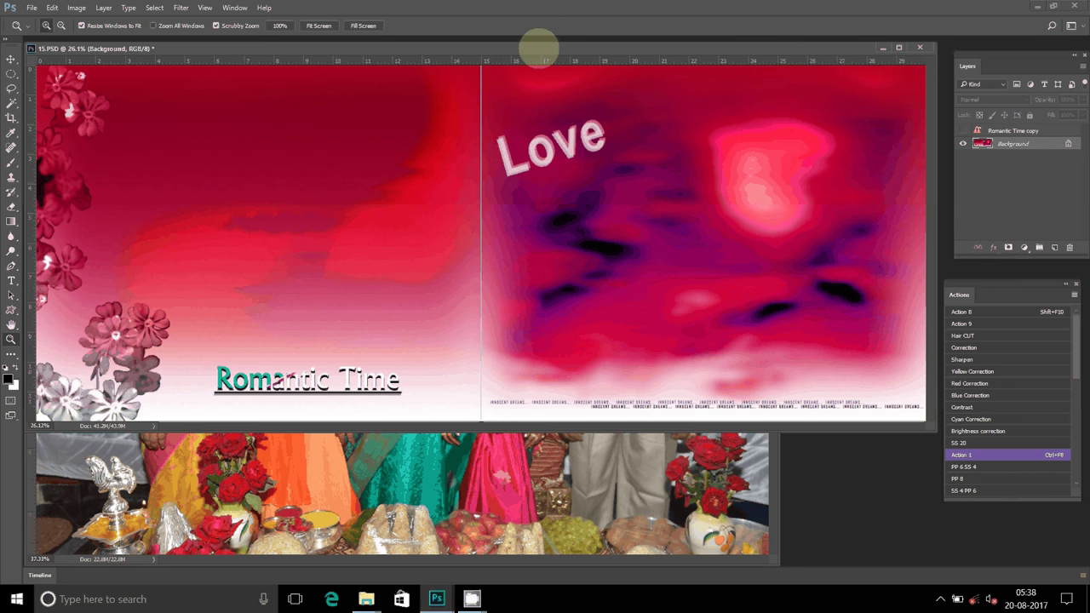
drag(538, 48, 531, 108)
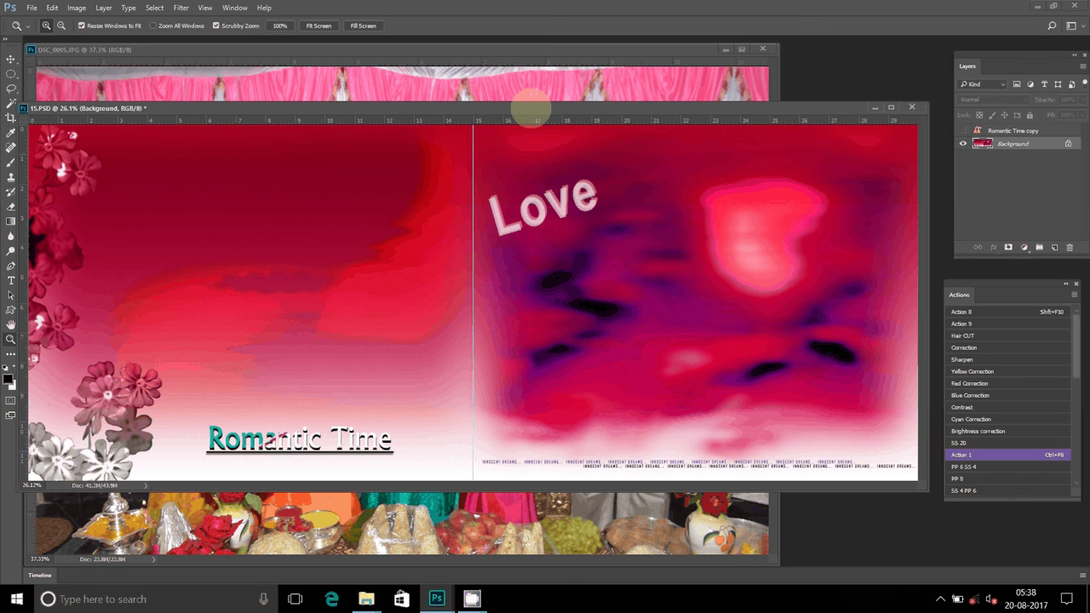
Resize the album spread to 36 × 12 inches at 300 pixels/inch.
key(ctrl+alt+i)
click(615, 211)
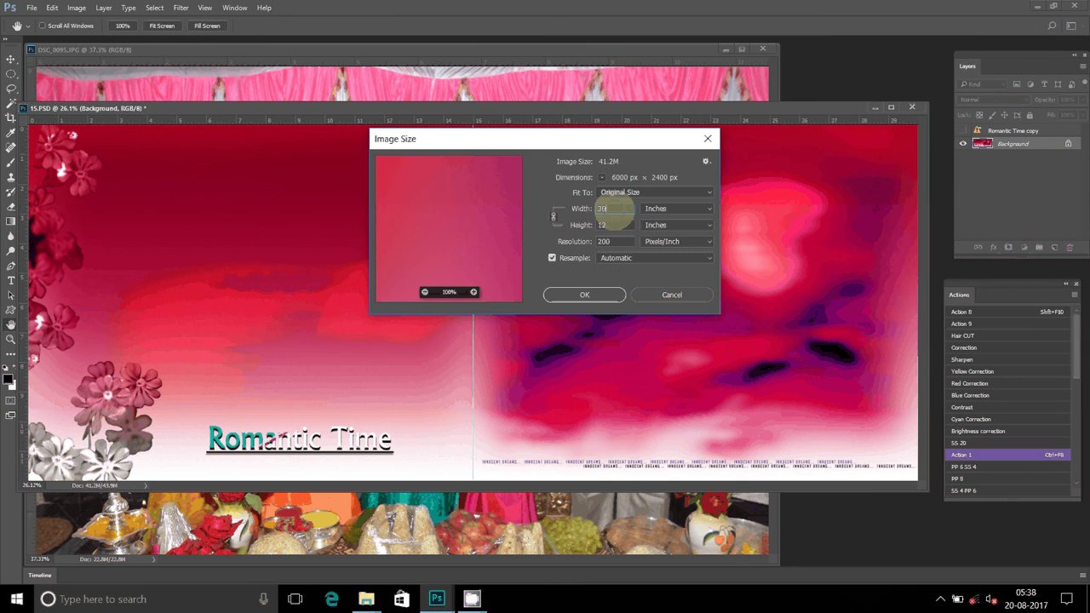
key(BackSpace)
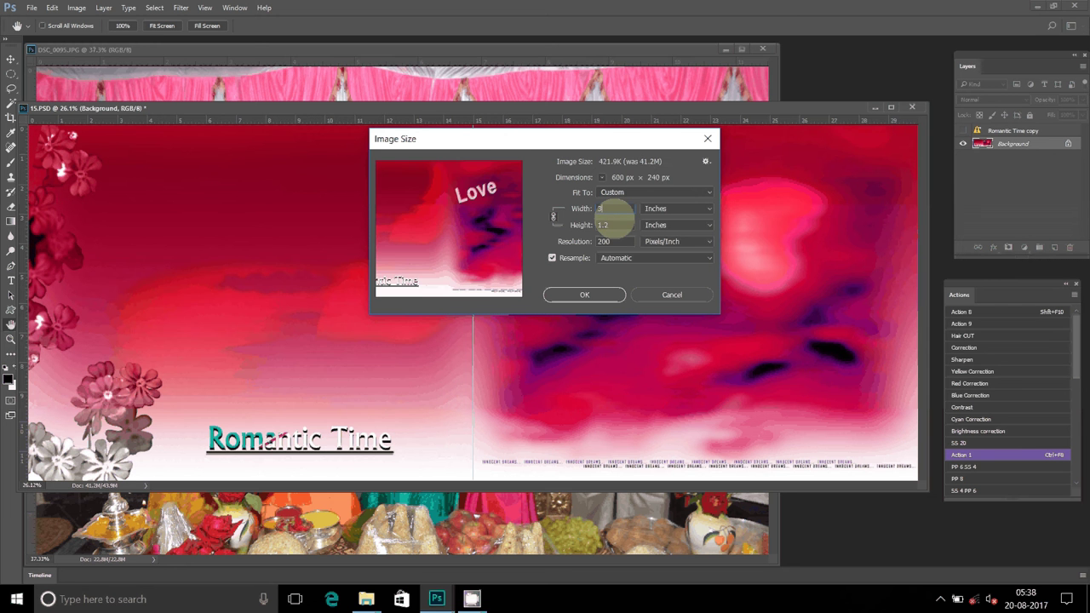
text(6)
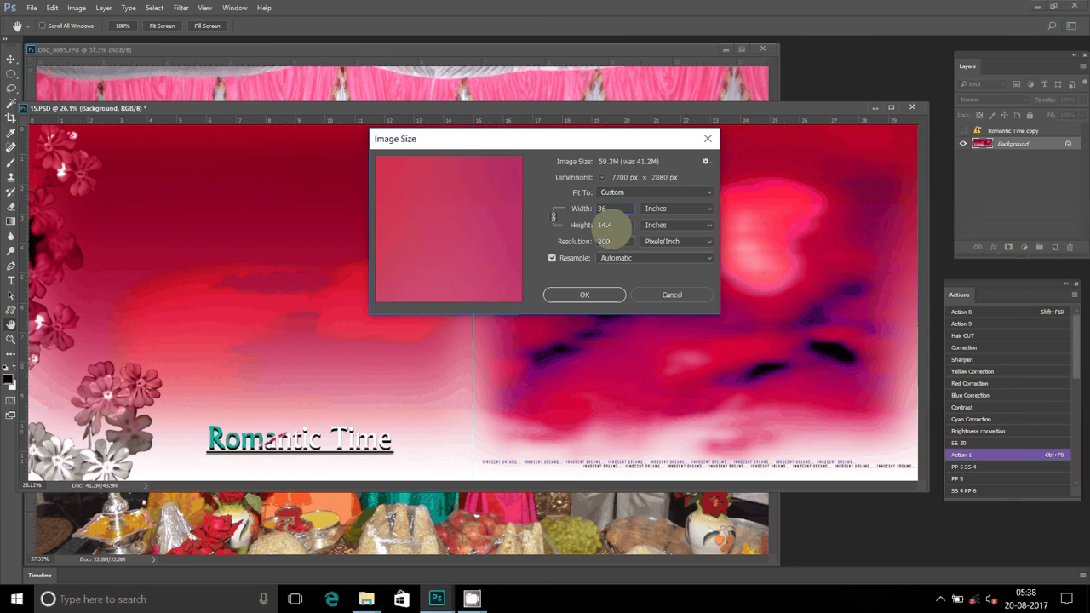
key(Tab)
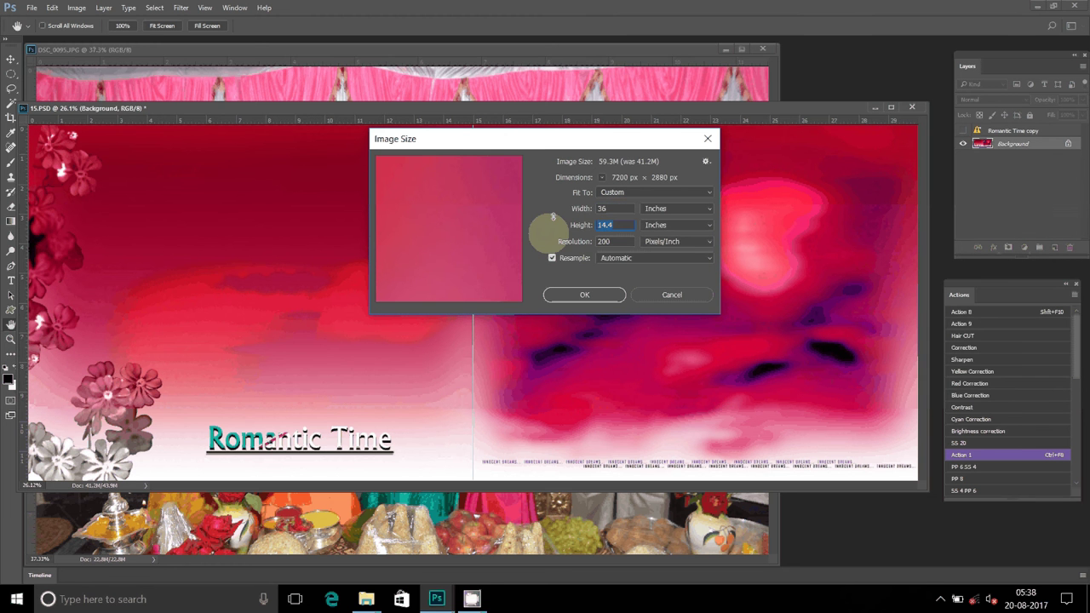
text(12)
key(Tab)
text(3)
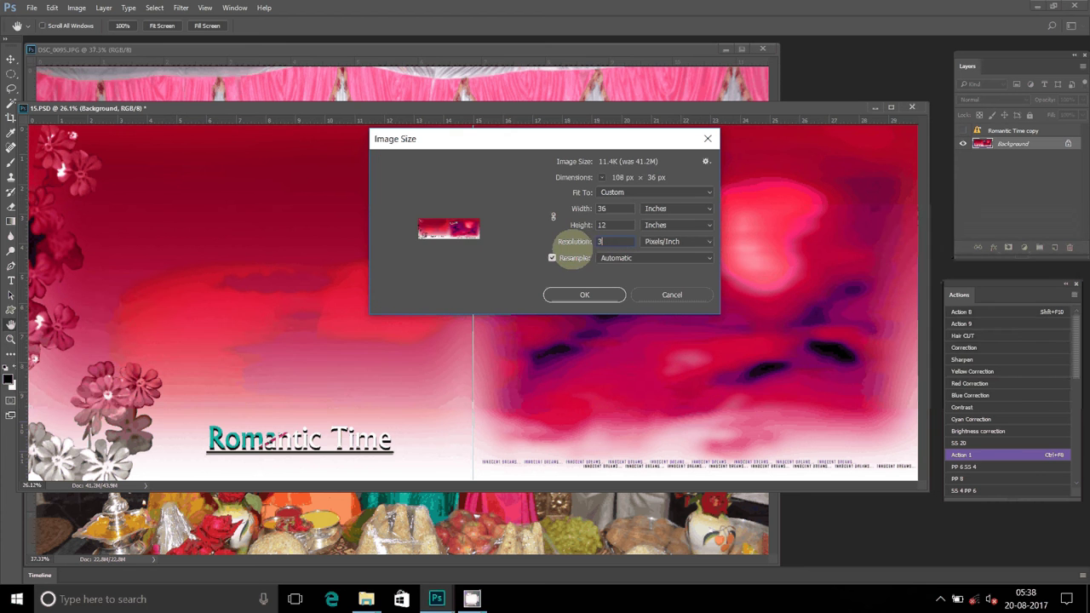
text(00)
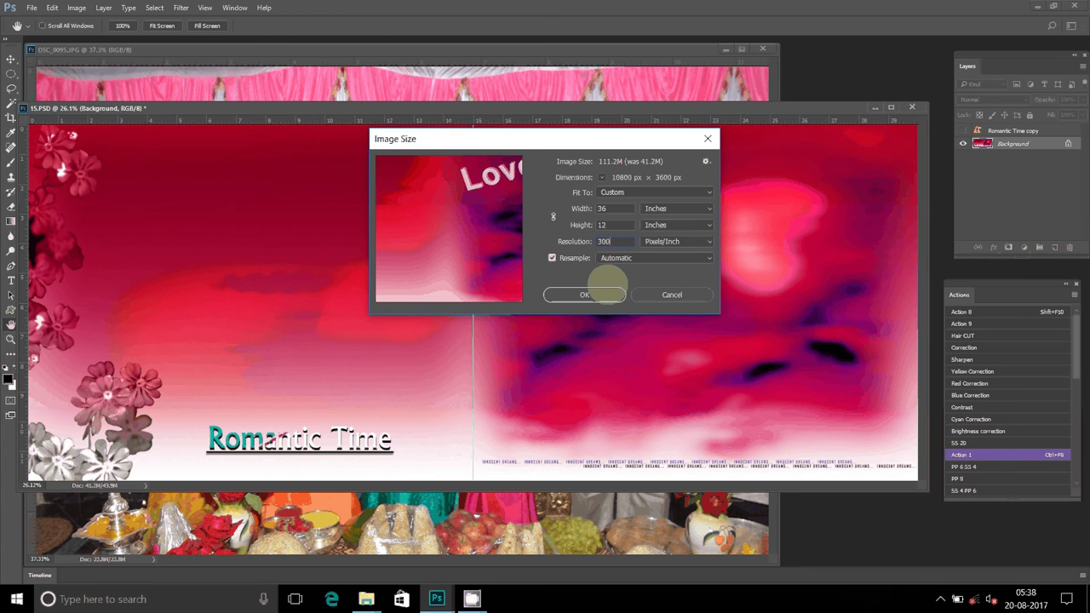
click(601, 289)
Dismiss the missing-fonts warning and fit the whole album spread on screen.
click(600, 244)
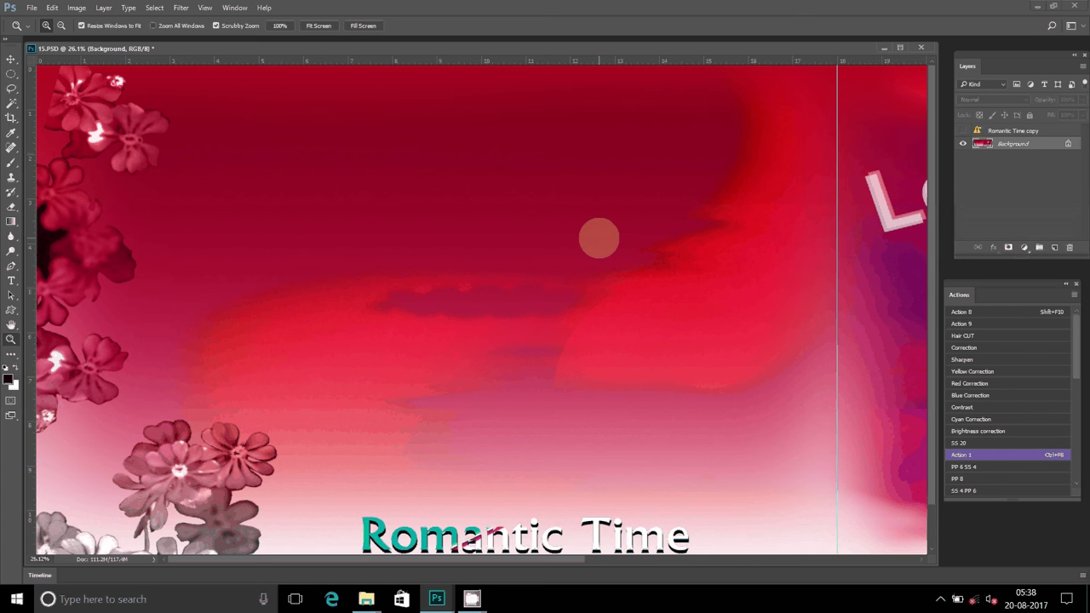
right_click(599, 240)
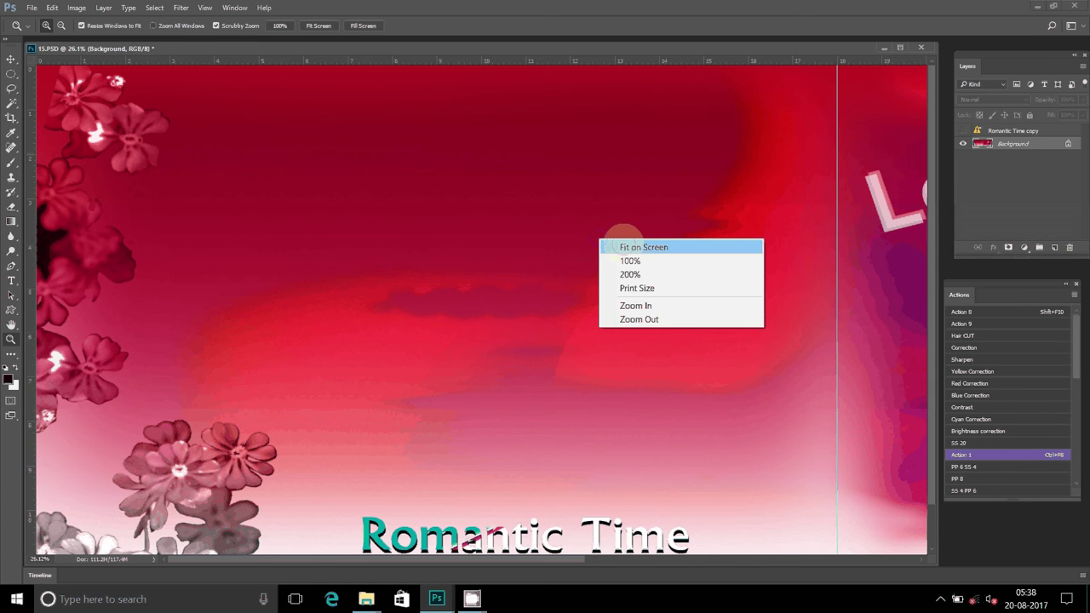
click(630, 247)
mouse_move(581, 49)
mouse_down()
mouse_move(608, 161)
mouse_move(616, 149)
mouse_up()
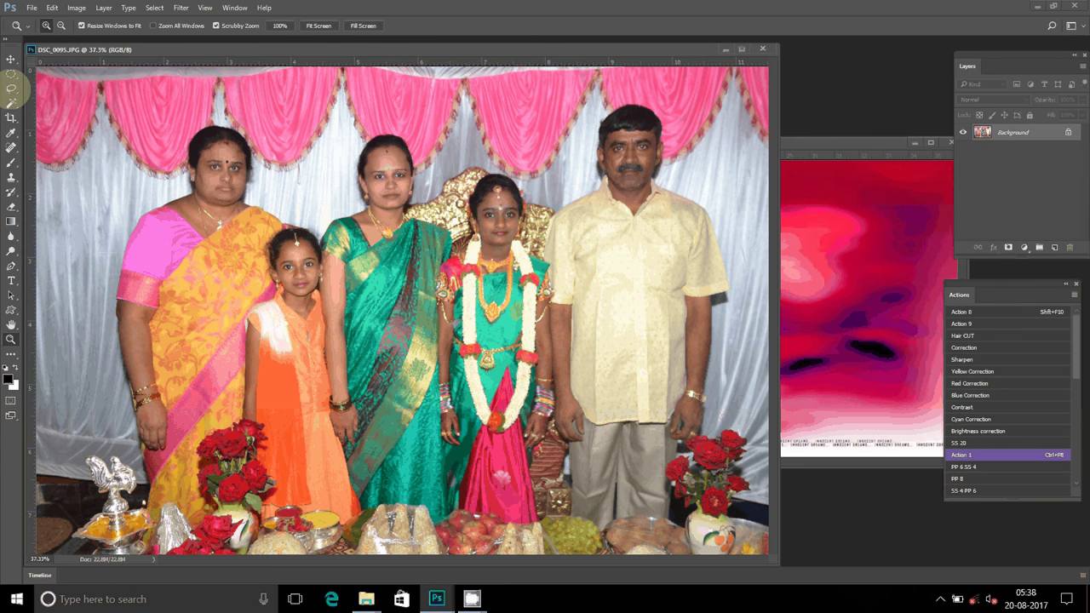
Run the recorded Action 1 correction on DSC_0095 and view it at 100%.
key(v)
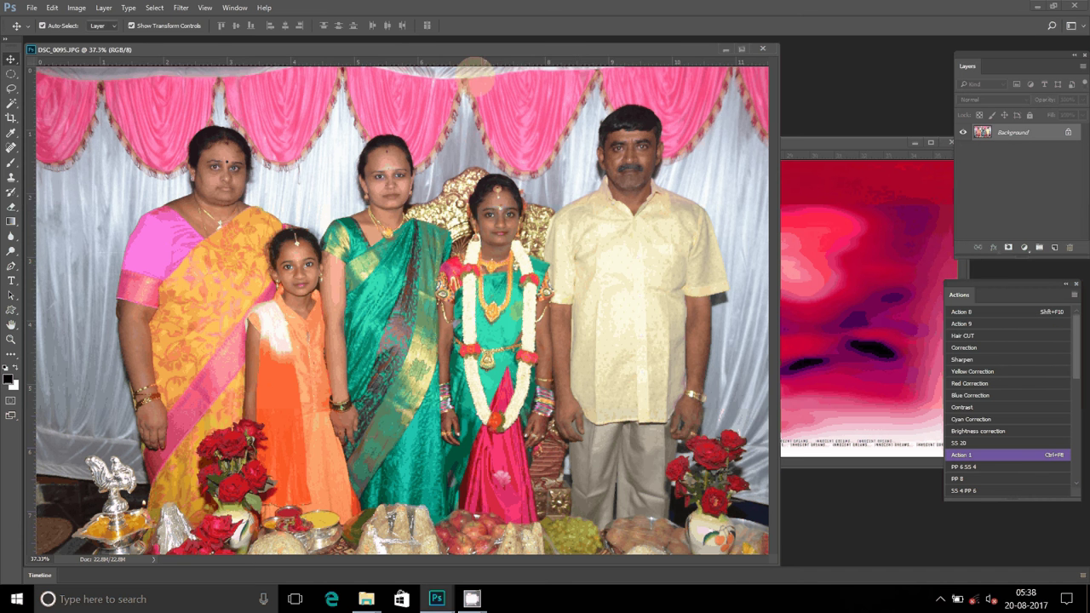
key(ctrl+F8)
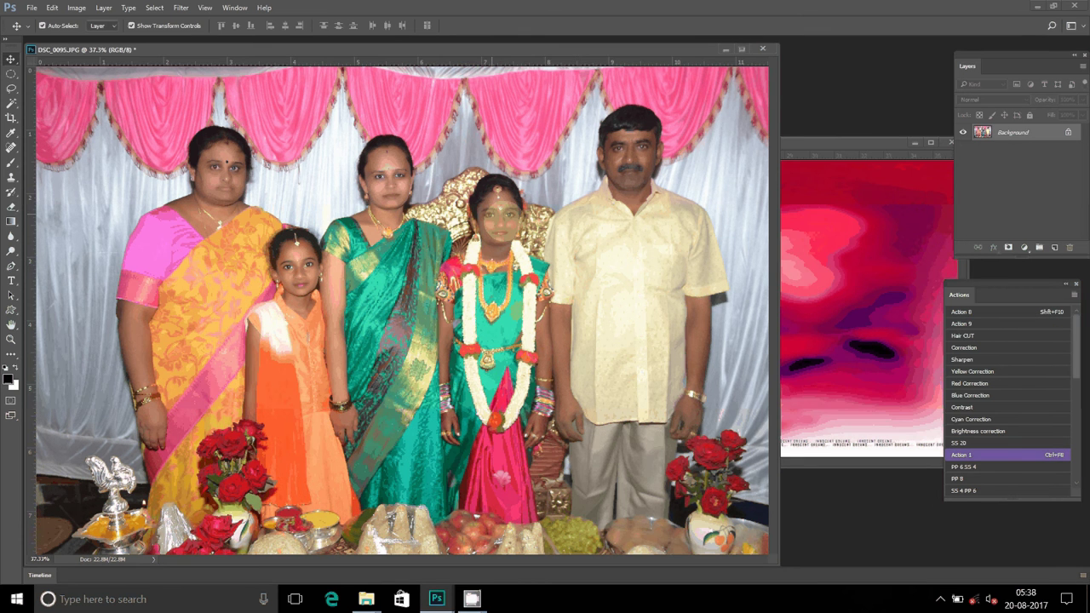
key(z)
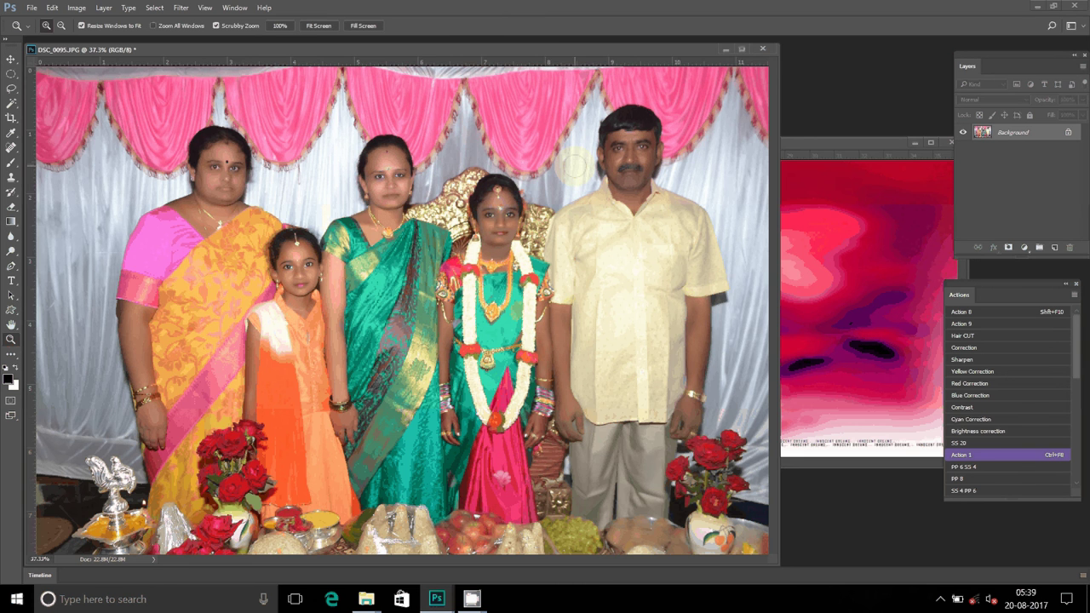
key(ctrl+1)
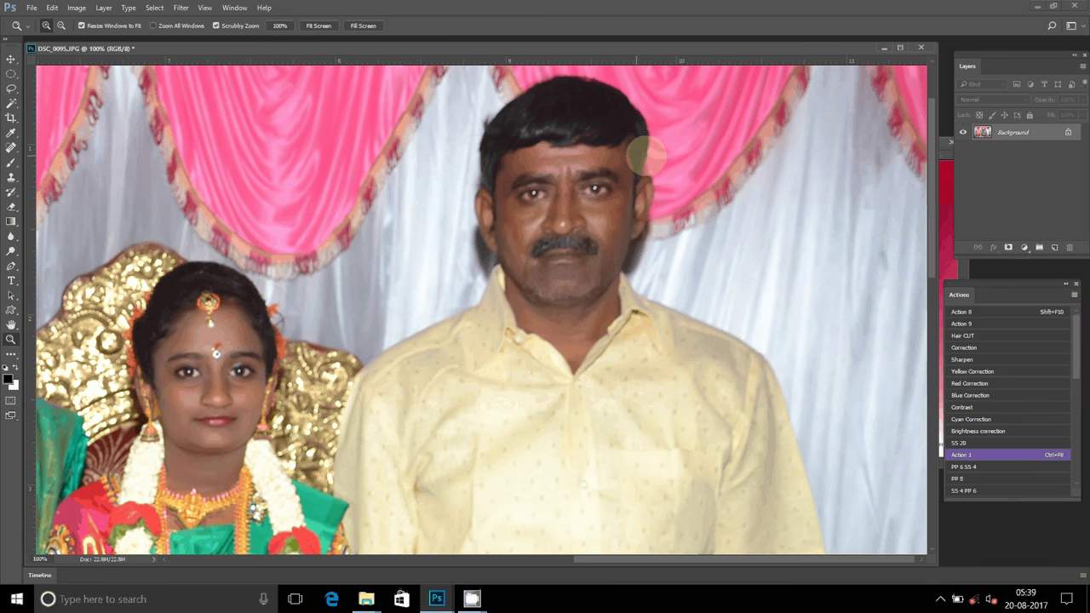
Drag the DSC_0095 family photo onto the left page of the 15.PSD spread.
key(v)
mouse_move(731, 64)
mouse_down()
mouse_move(357, 222)
mouse_move(545, 333)
mouse_up()
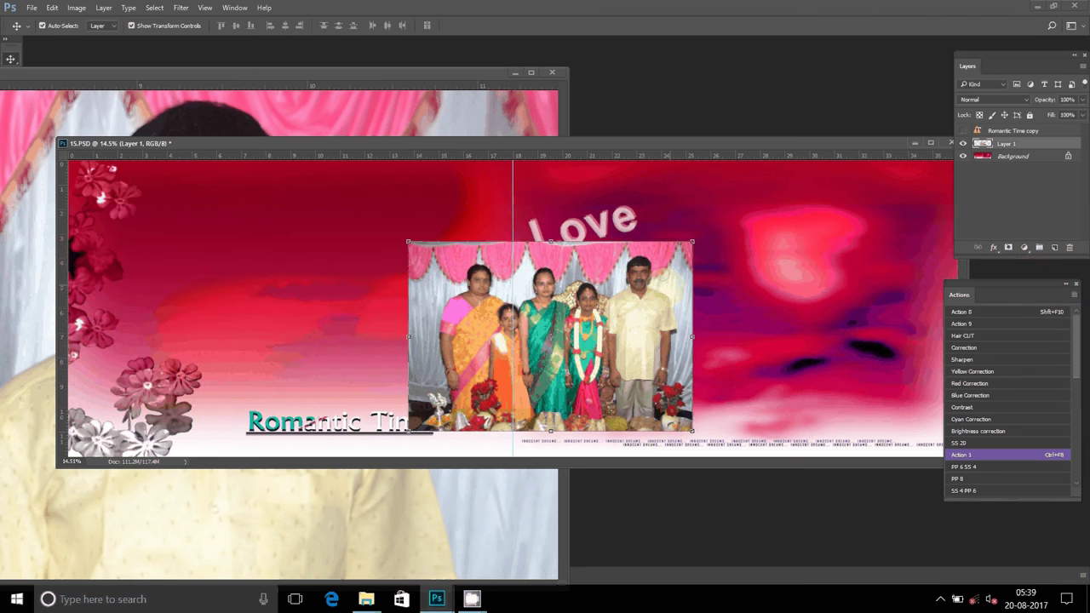
mouse_move(658, 283)
mouse_down()
mouse_move(362, 241)
mouse_move(387, 228)
mouse_up()
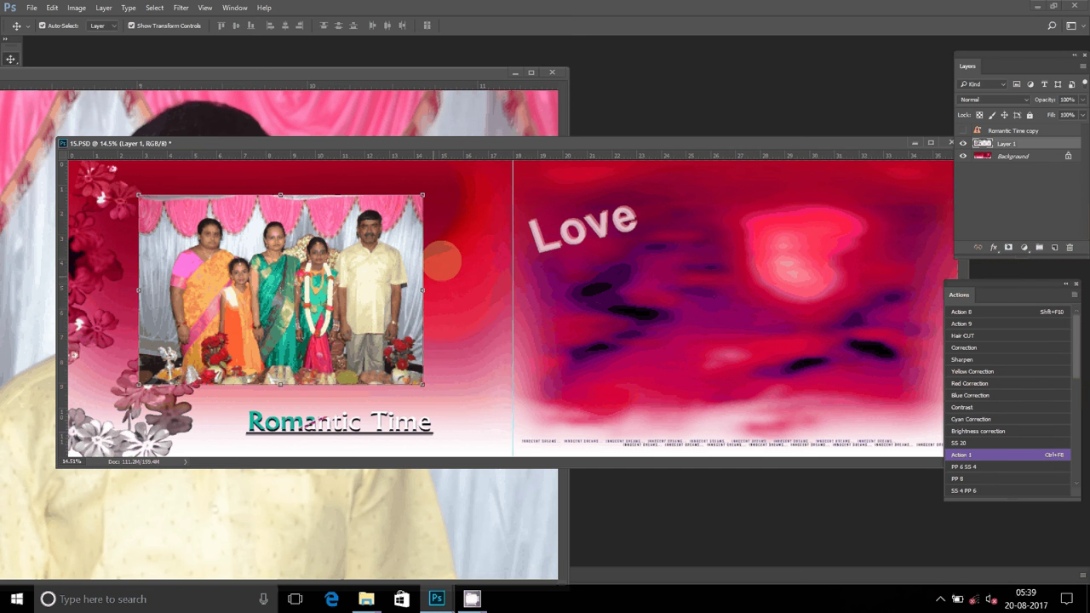
drag(442, 261, 443, 309)
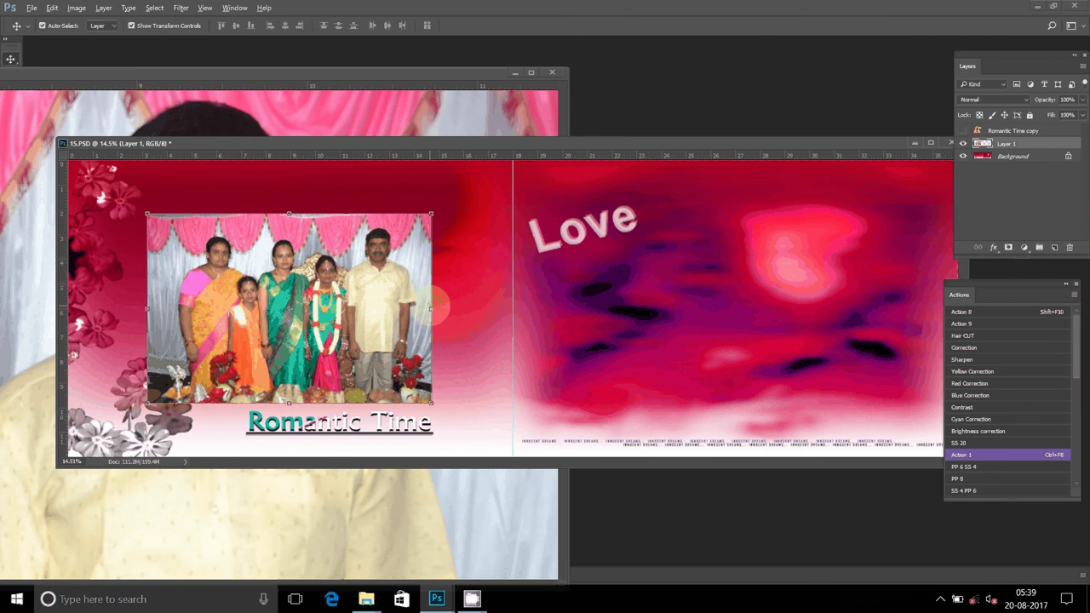
Scale and position the photo to about 96% so it fills the left page.
key(ctrl+minus)
mouse_move(439, 221)
mouse_down()
mouse_move(480, 162)
mouse_move(517, 145)
mouse_up()
key(Return)
mouse_move(367, 300)
mouse_down()
mouse_move(367, 289)
mouse_move(366, 300)
mouse_up()
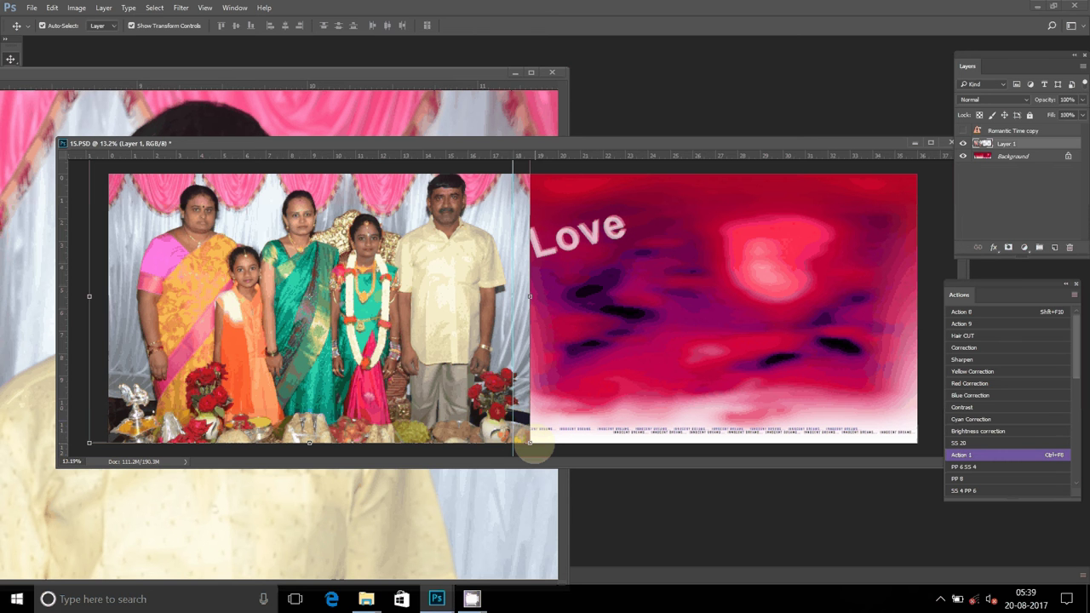
click(529, 443)
drag(530, 443, 521, 438)
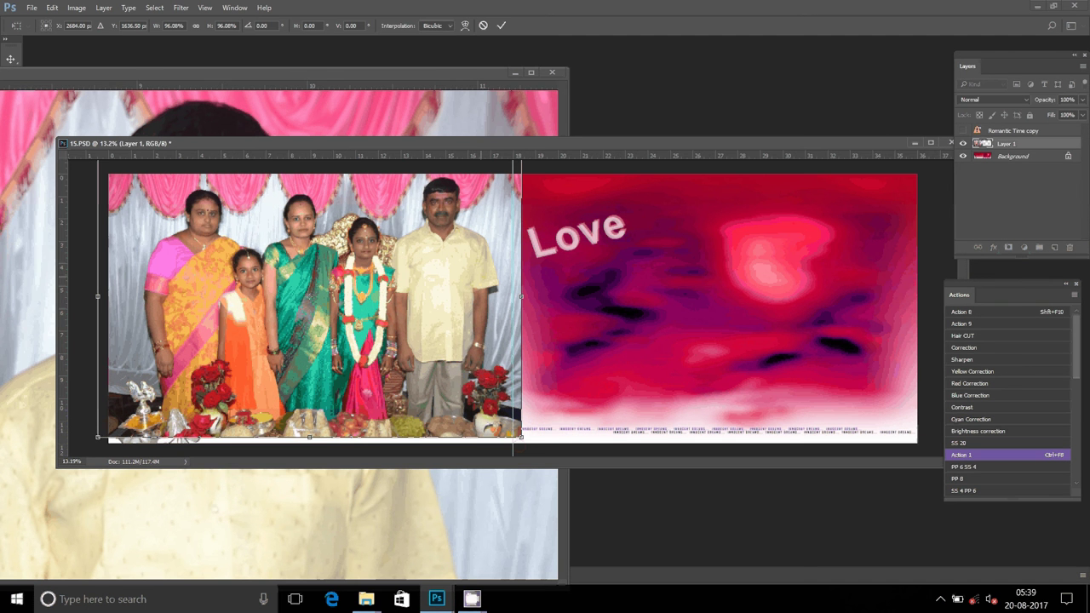
key(Return)
drag(392, 253, 385, 262)
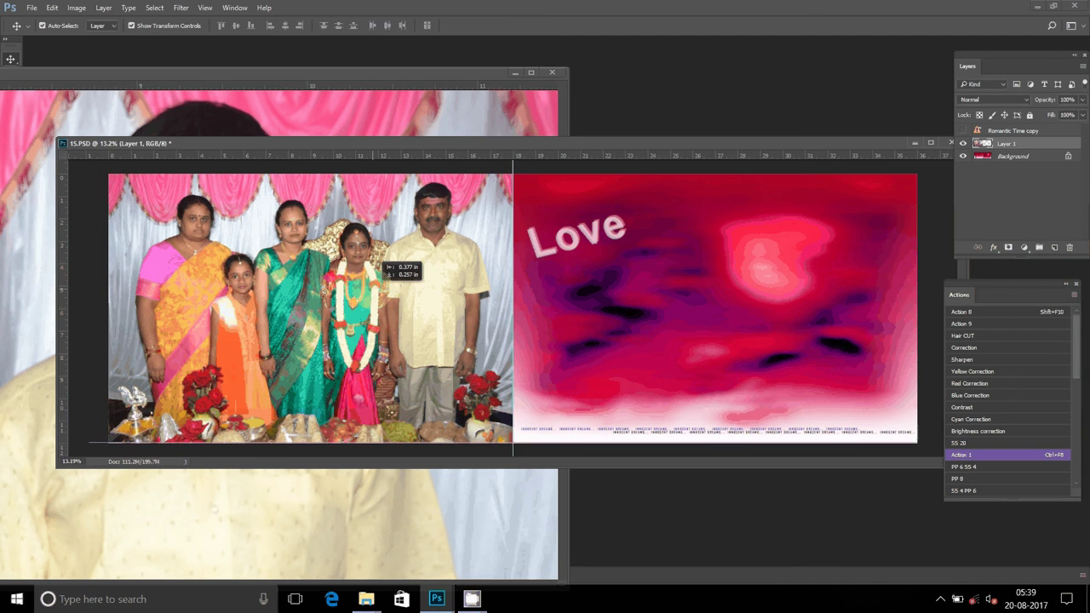
Close the original DSC_0095.JPG document.
click(561, 305)
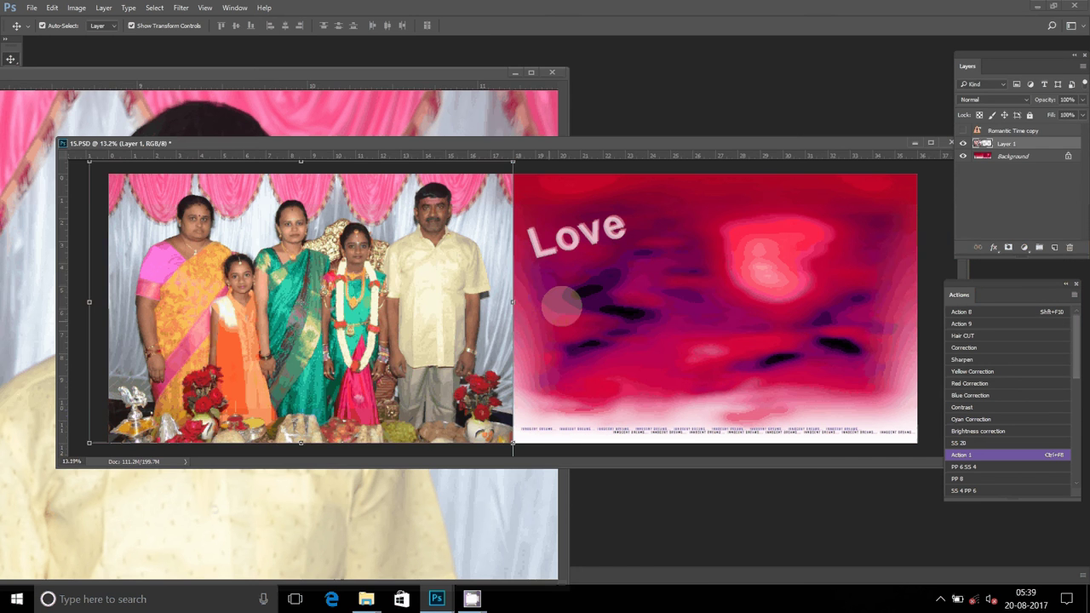
click(526, 76)
click(552, 73)
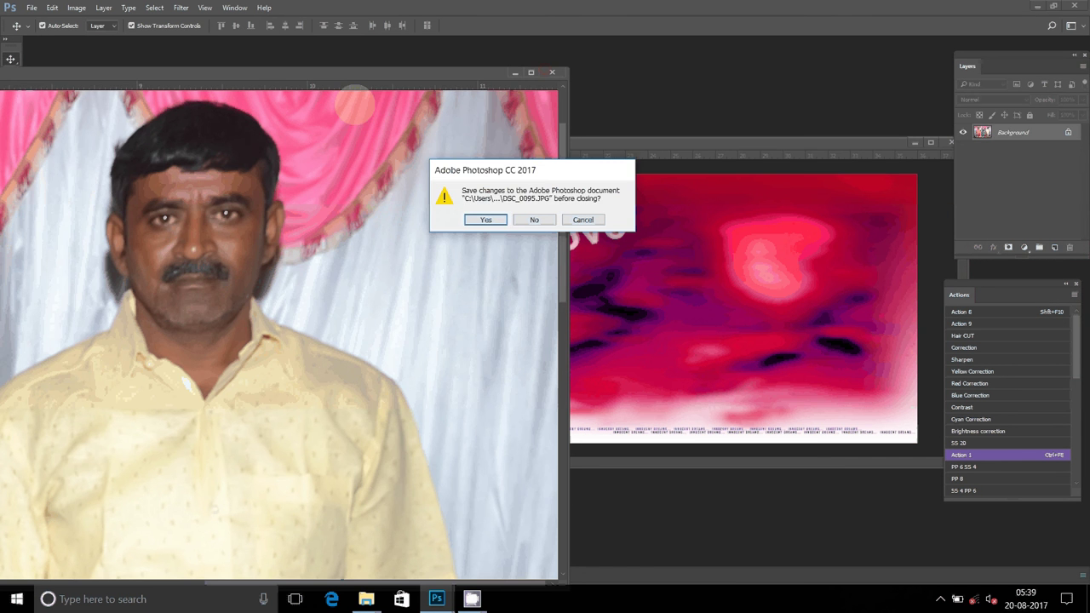
Discard changes to DSC_0095.JPG and browse to the Appi Anna folder in File Explorer.
key(n)
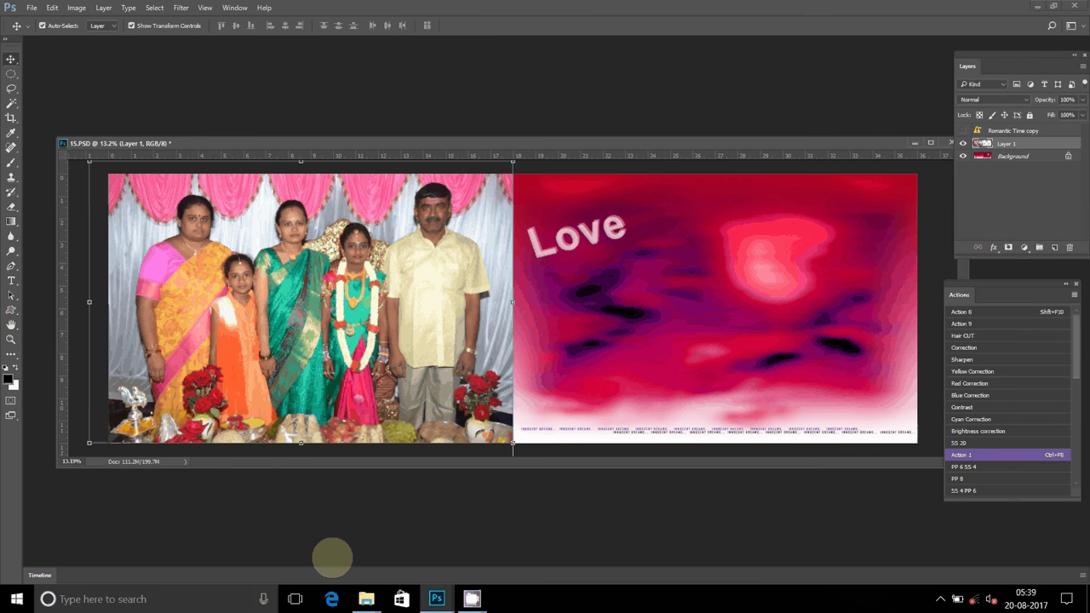
mouse_move(366, 598)
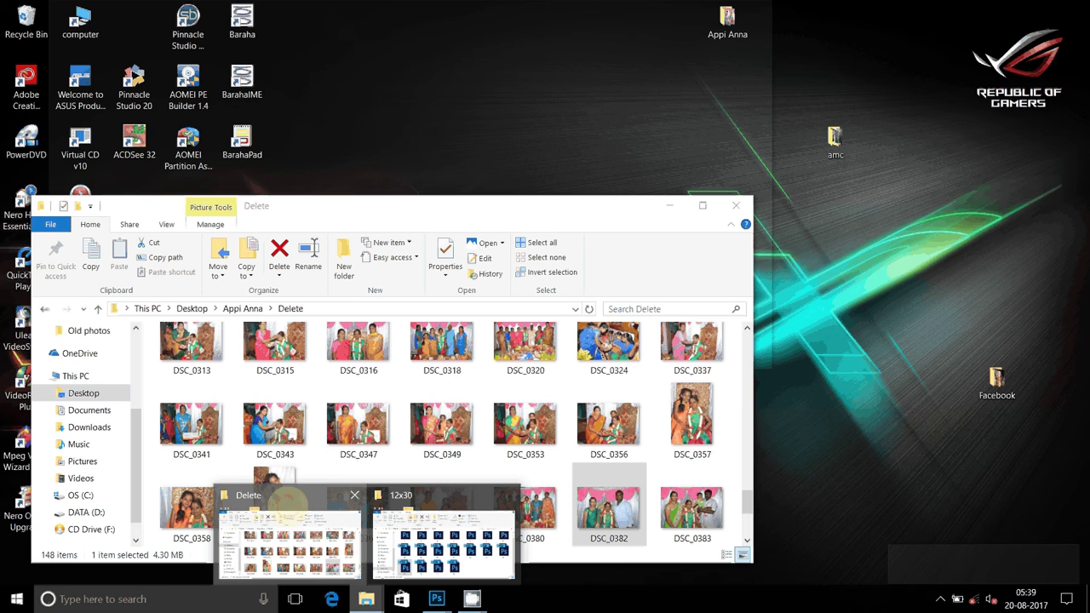
click(289, 504)
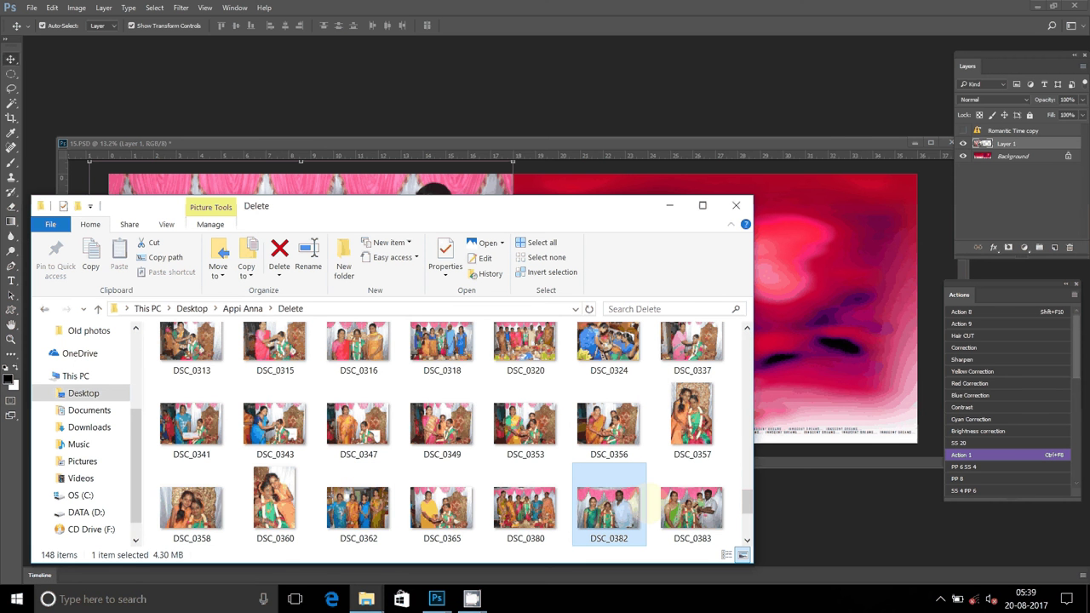
scroll(654, 508, up, 3)
scroll(588, 437, up, 2)
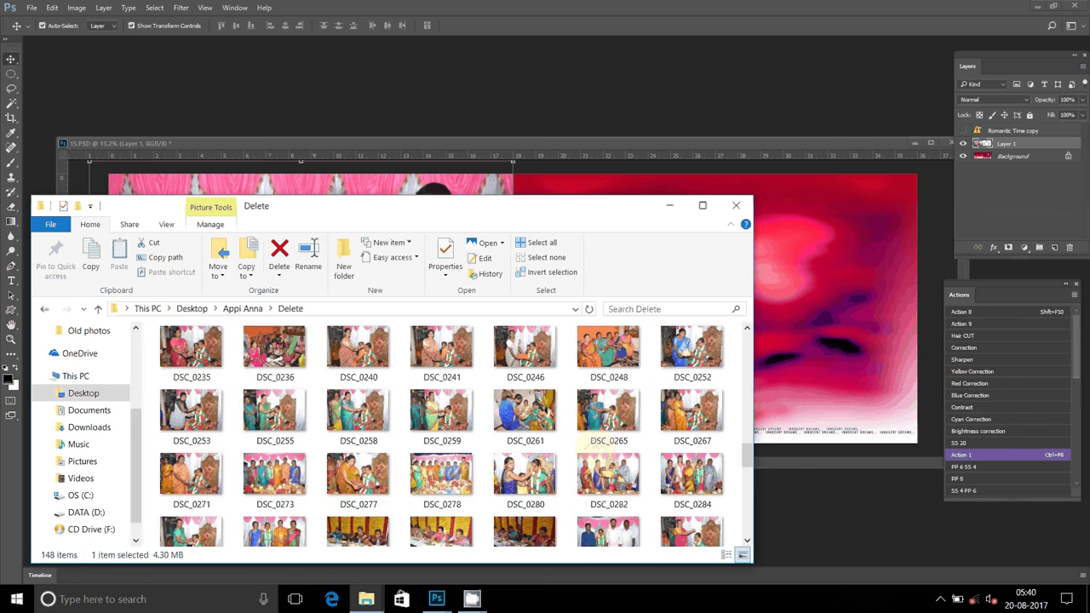
click(98, 309)
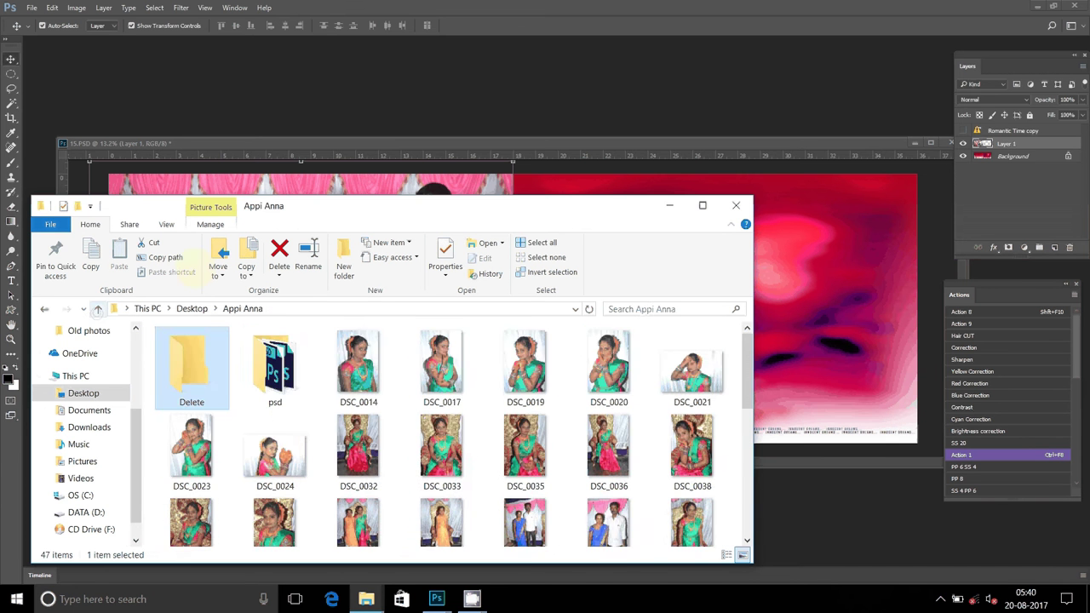
scroll(515, 503, down, 1)
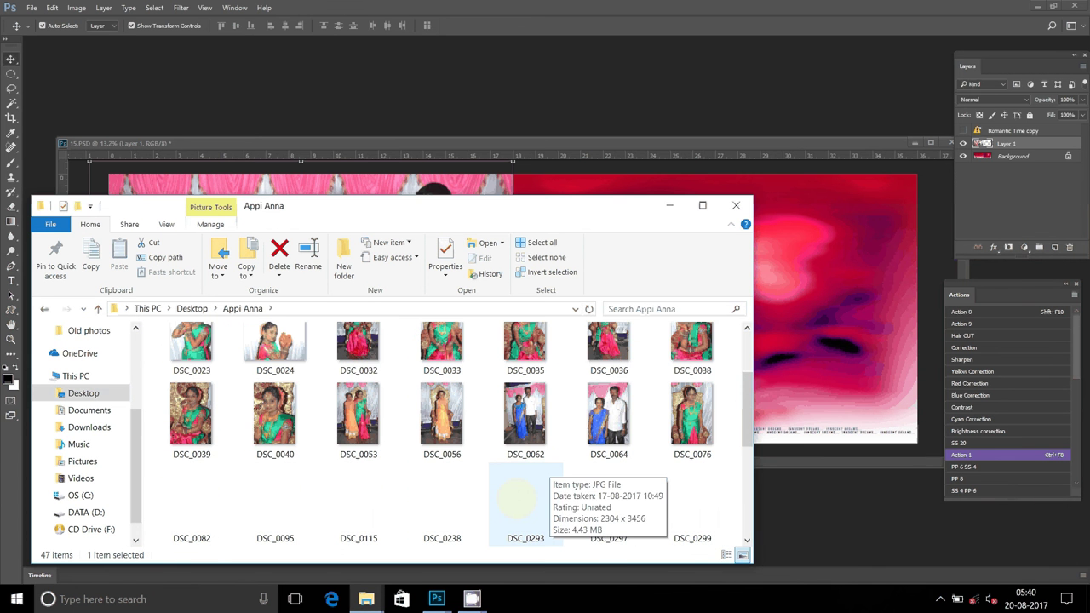
Move DSC_0095 into the Delete folder and open DSC_0115 in Photoshop.
click(275, 507)
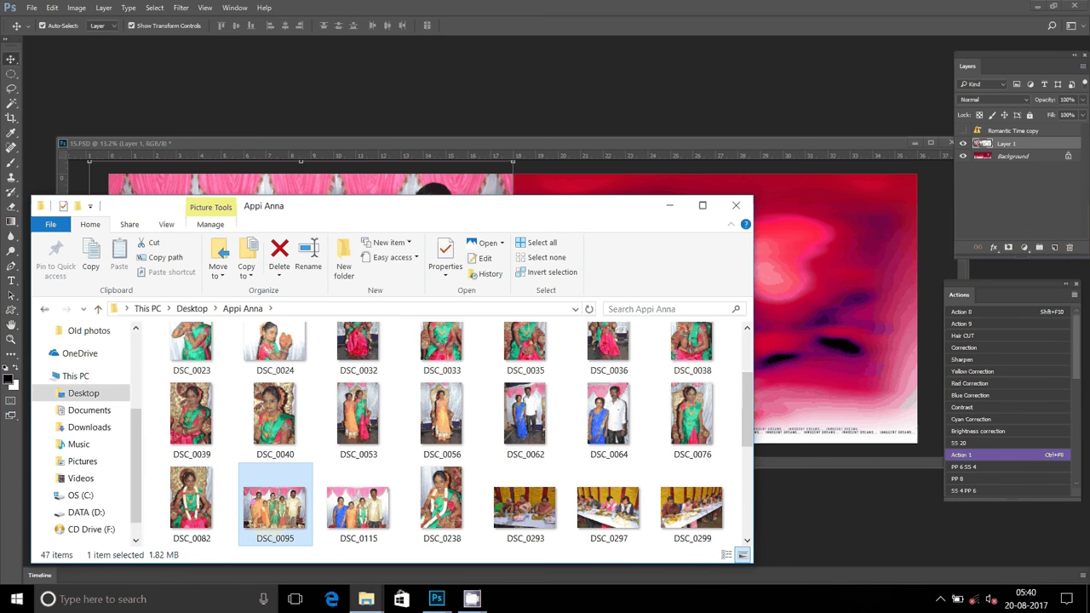
click(218, 265)
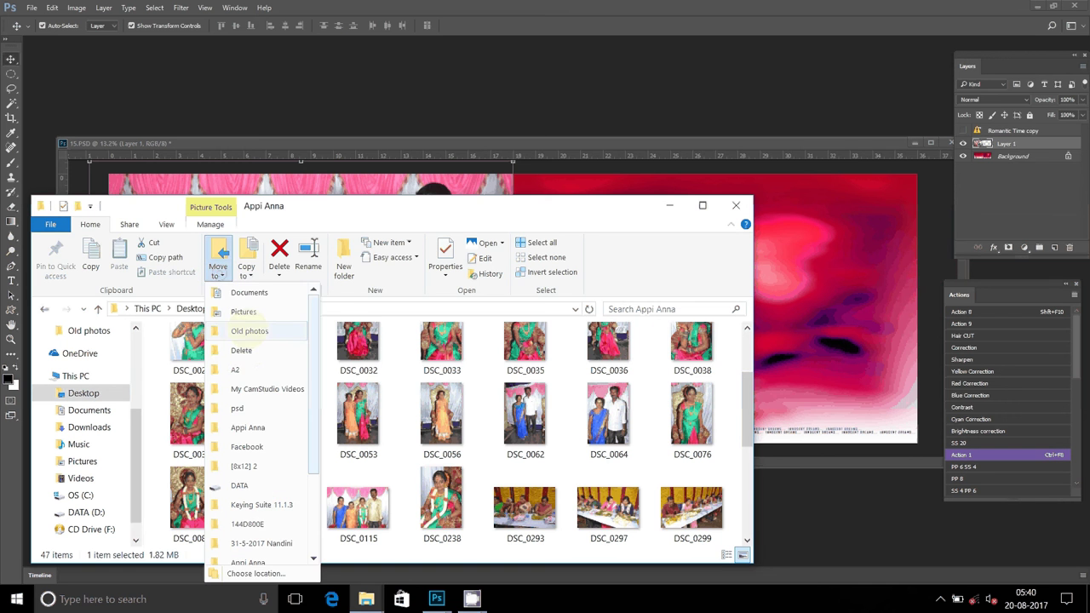
click(241, 350)
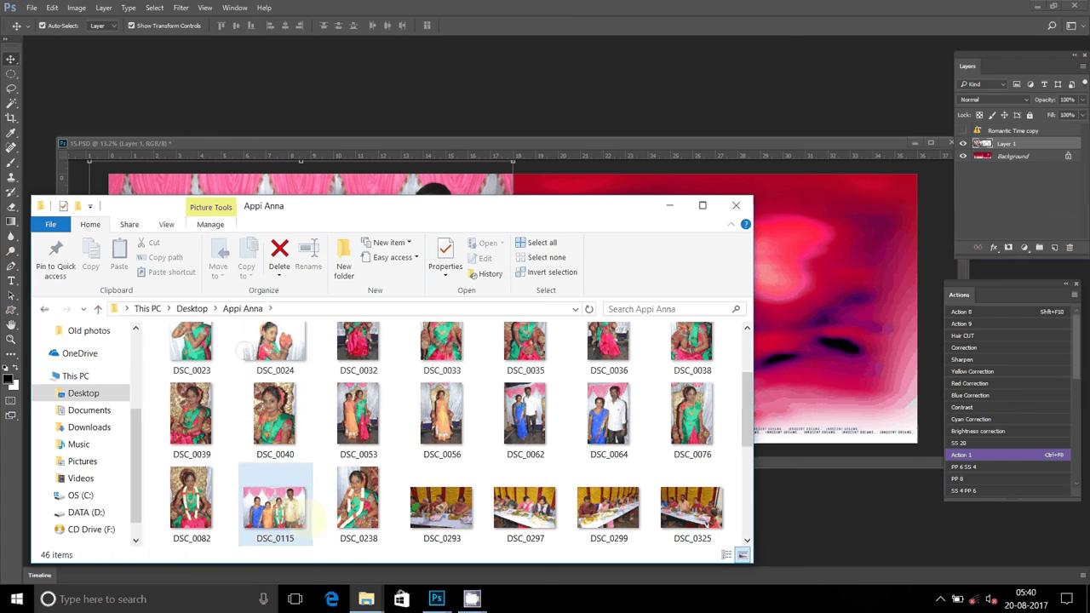
drag(281, 510, 704, 60)
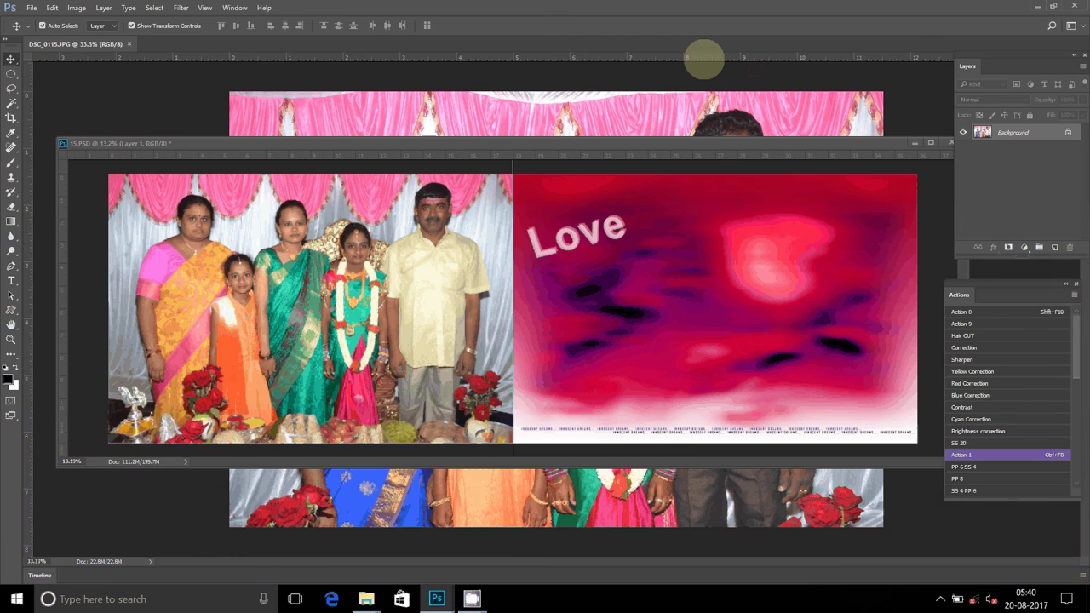
Apply Portraiture skin smoothing (Smoothing: High) to DSC_0115, then zoom to 200% on the woman's face.
click(704, 59)
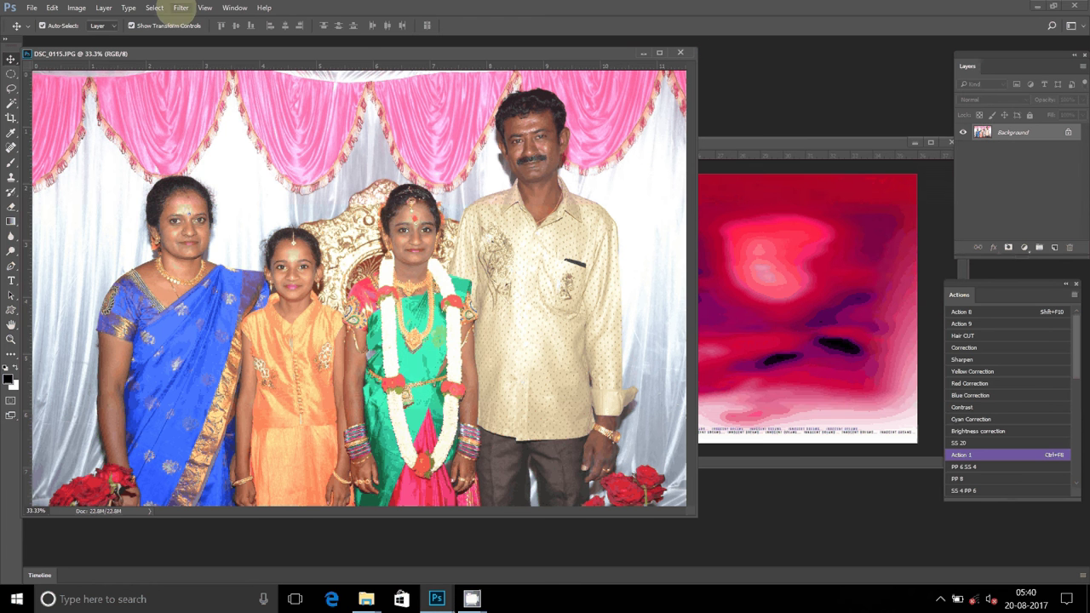
click(154, 7)
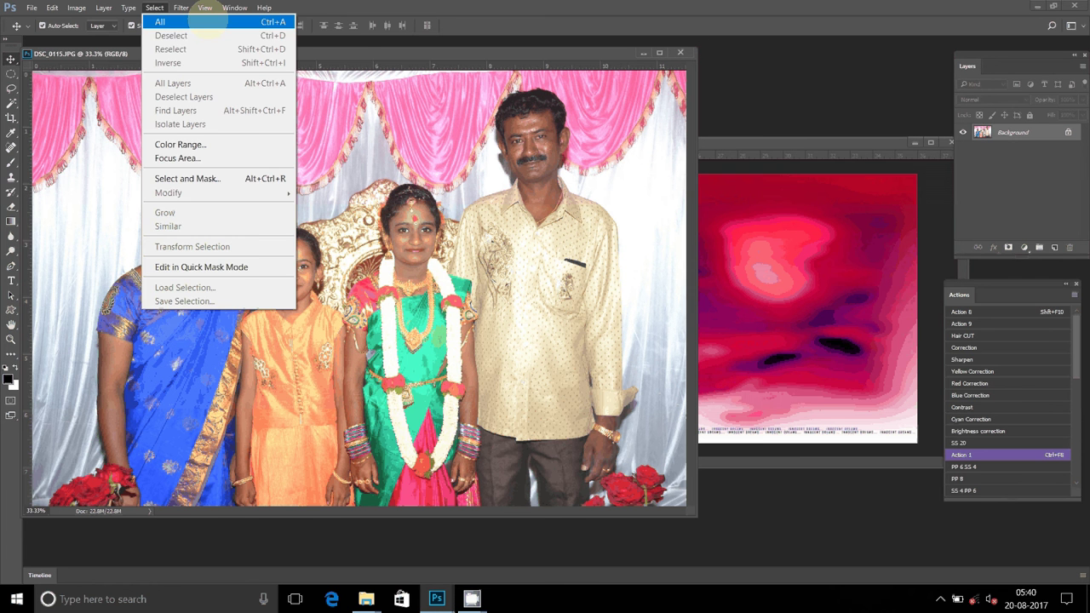
mouse_move(206, 322)
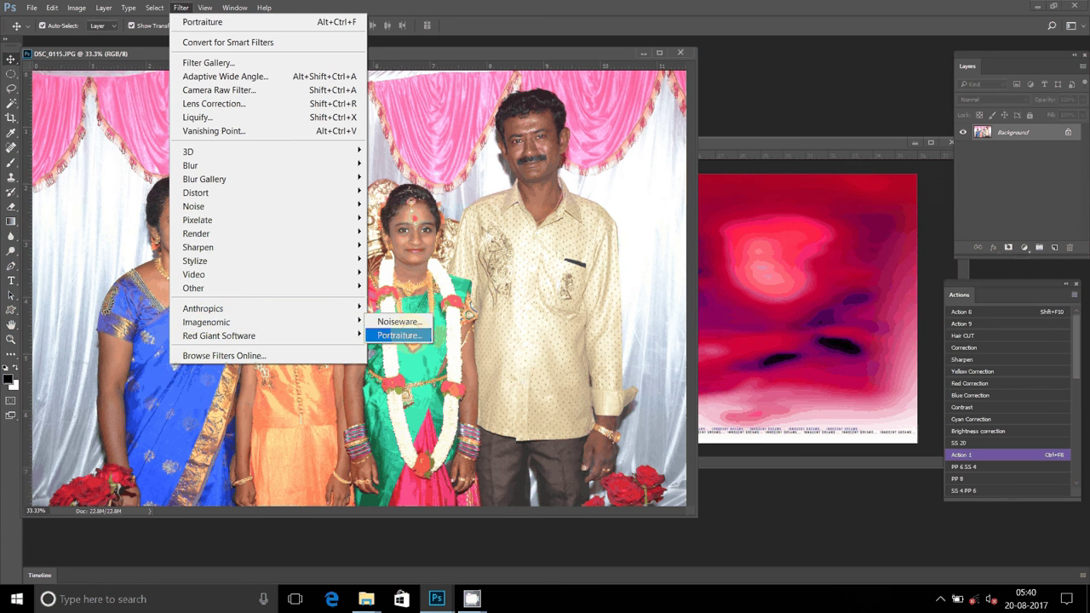
click(398, 335)
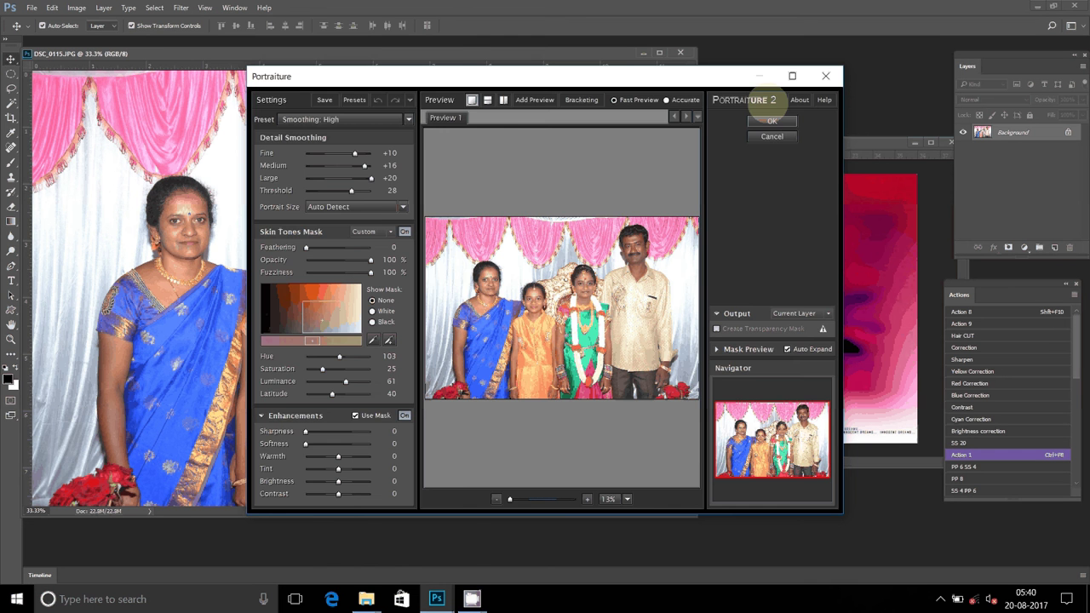
click(772, 120)
key(z)
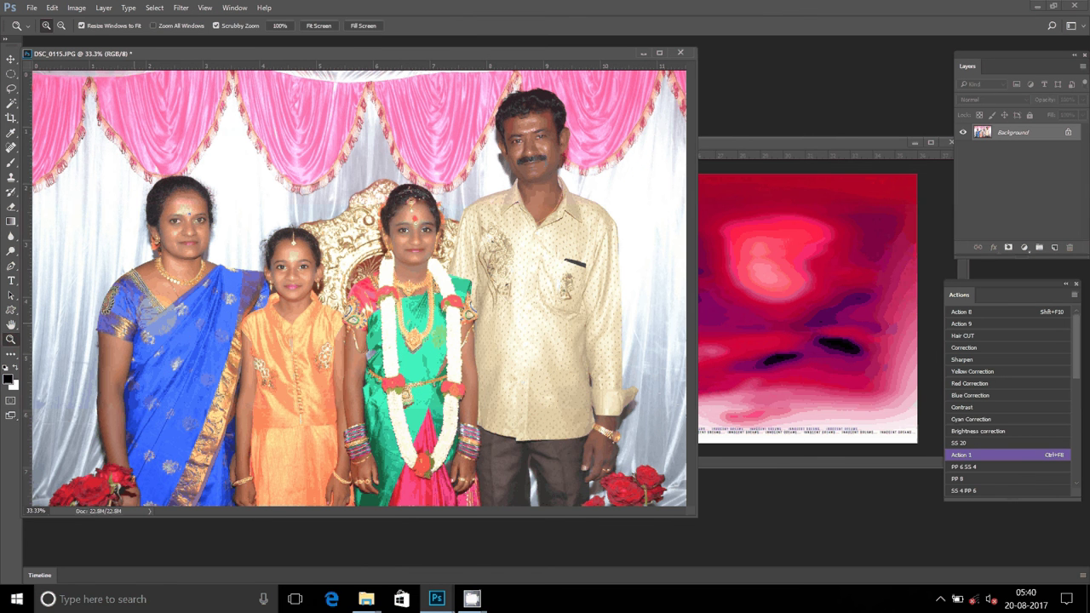
click(381, 205)
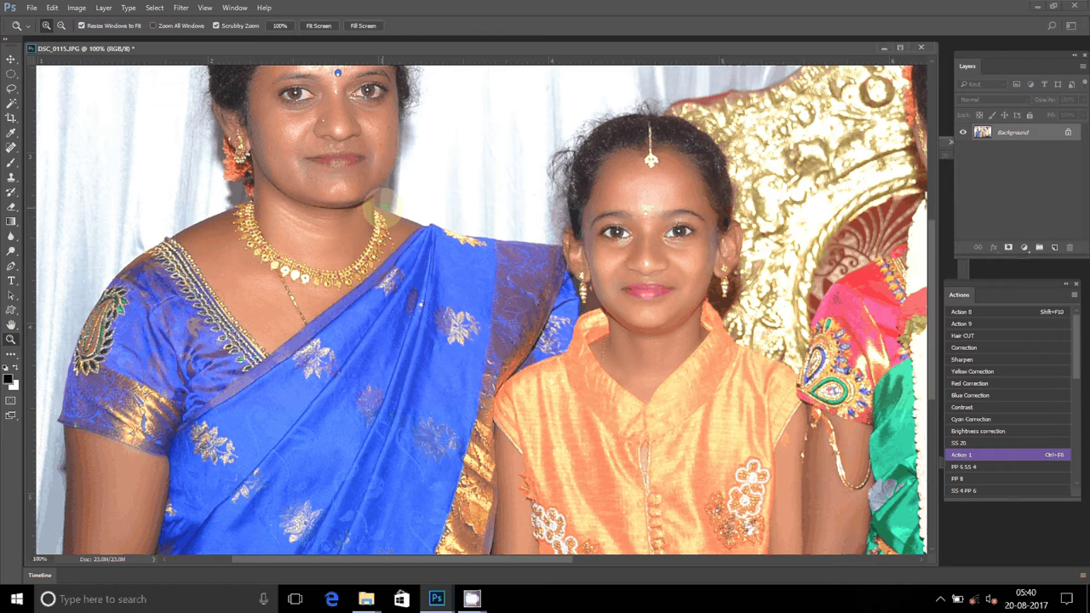
click(408, 249)
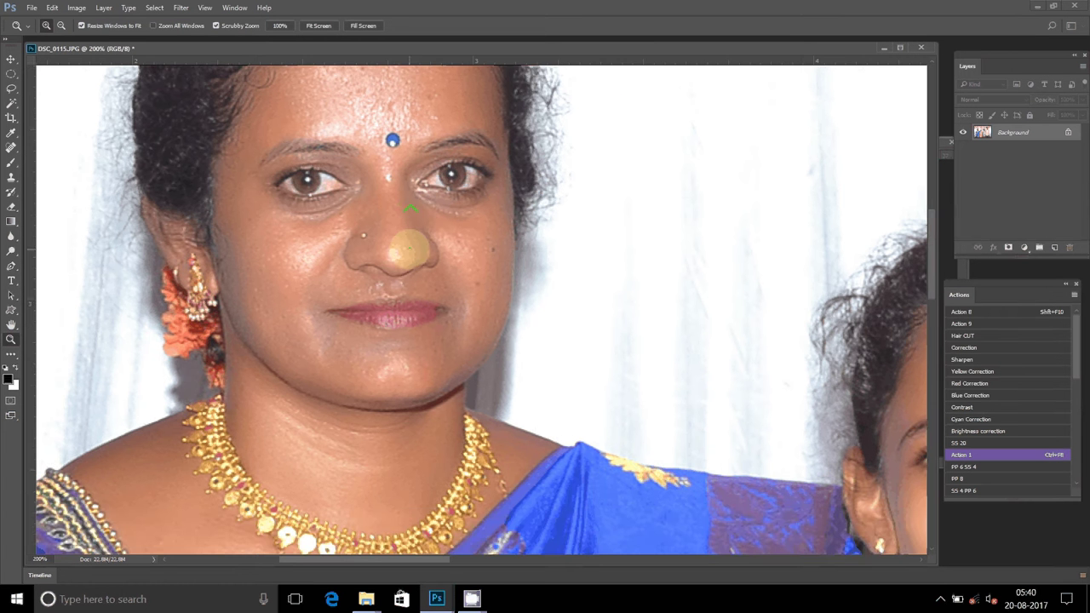
scroll(417, 256, up, 2)
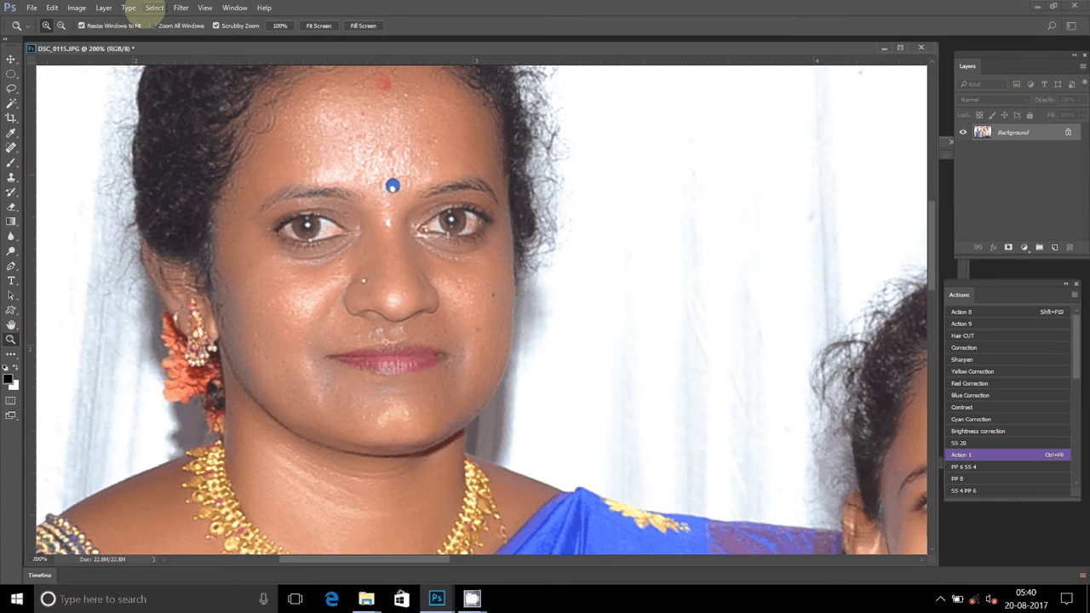
Apply Imagenomic Noiseware noise reduction to the photo.
click(153, 9)
mouse_move(206, 321)
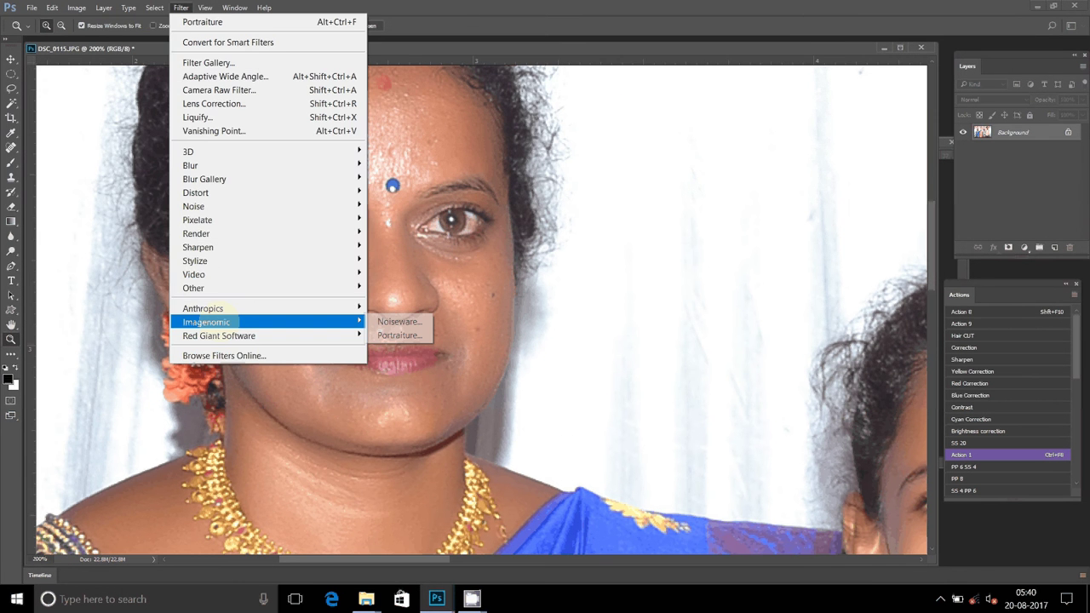
click(399, 322)
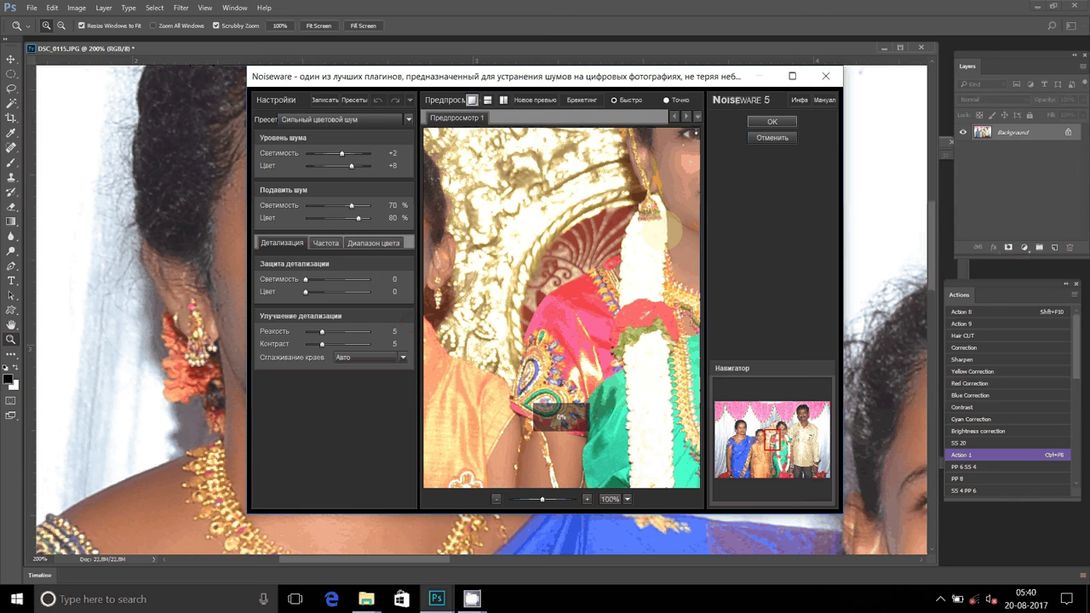
click(772, 121)
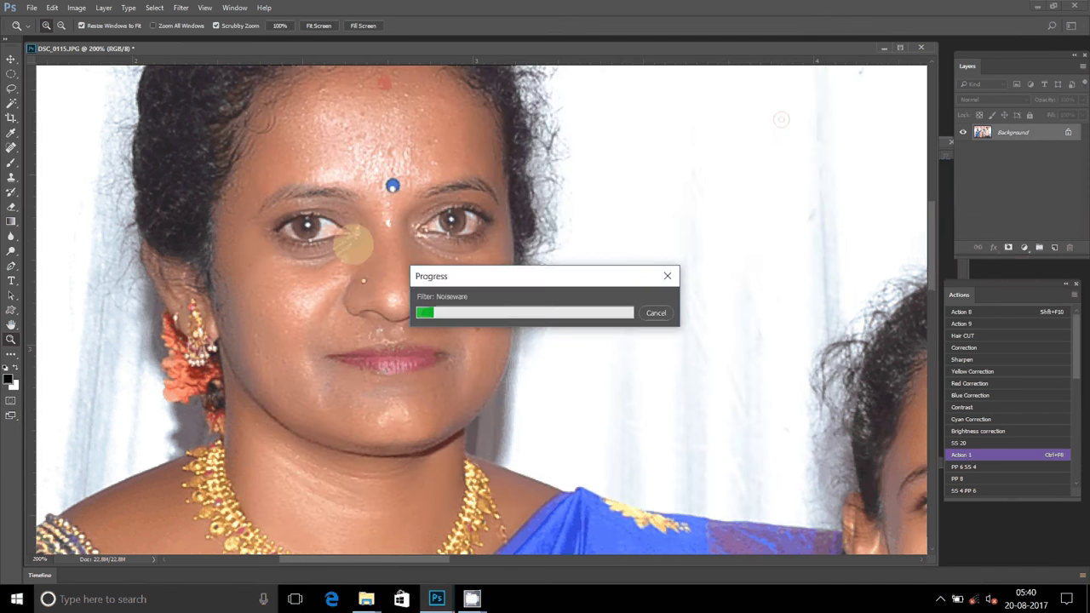
Blur away the speckles and shine on the woman's forehead and left cheek at 300%.
click(353, 246)
scroll(432, 294, up, 2)
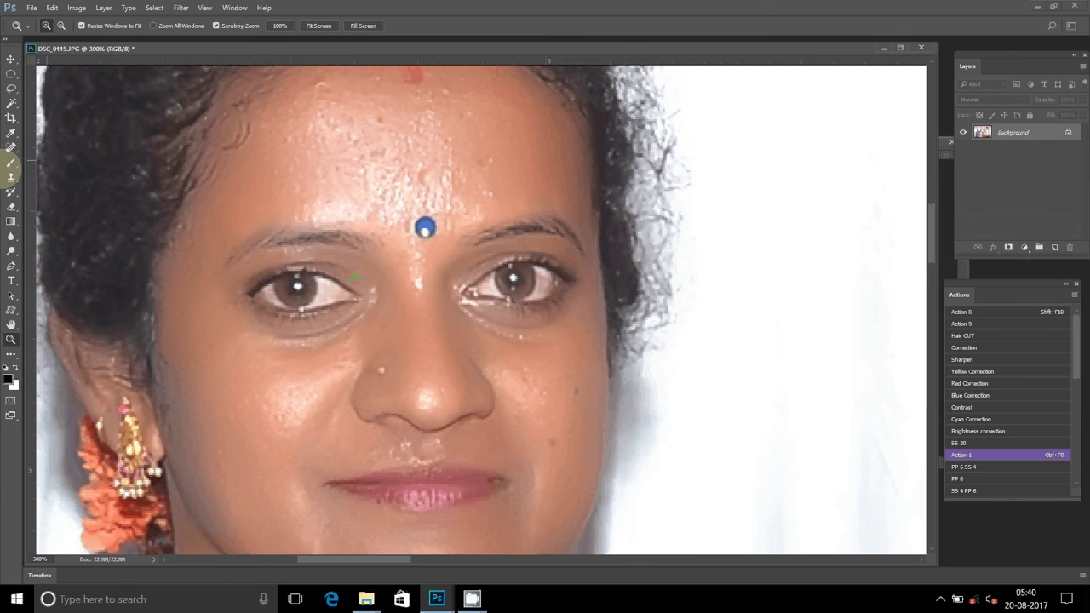
key(r)
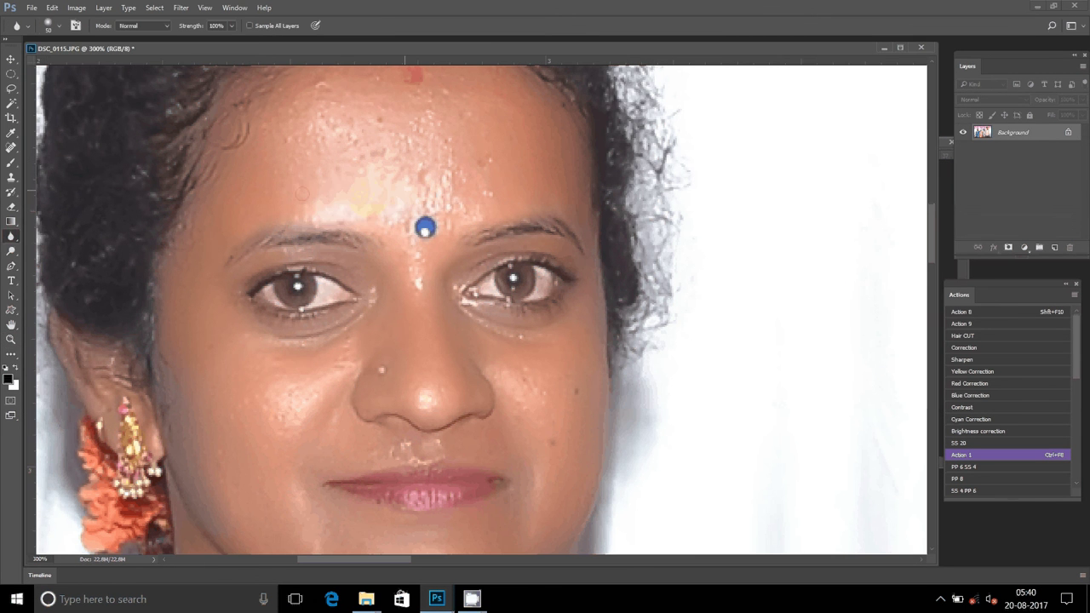
drag(303, 195, 316, 100)
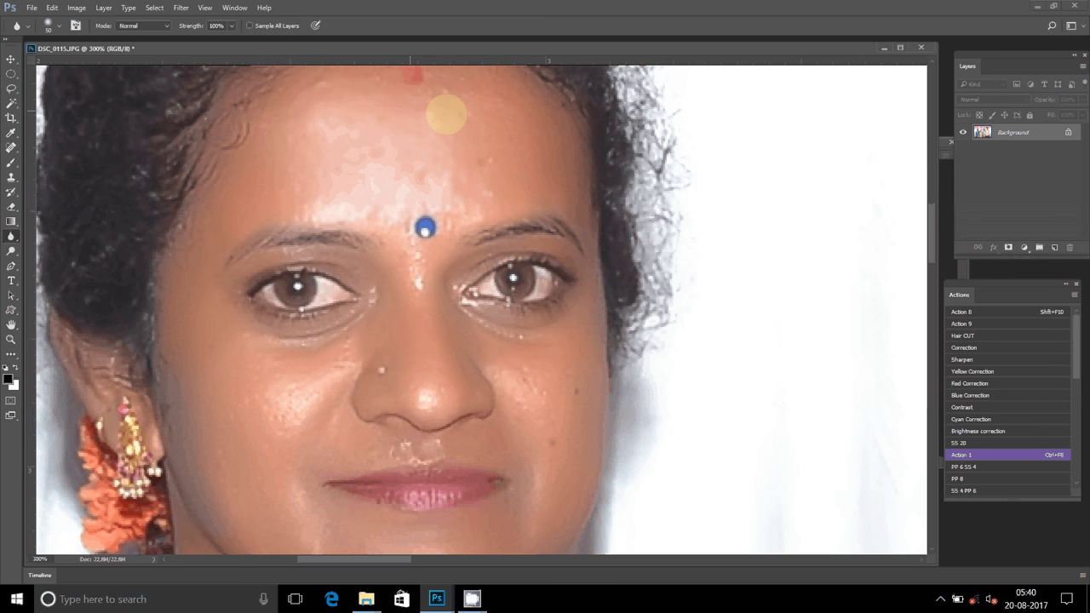
drag(327, 379, 353, 350)
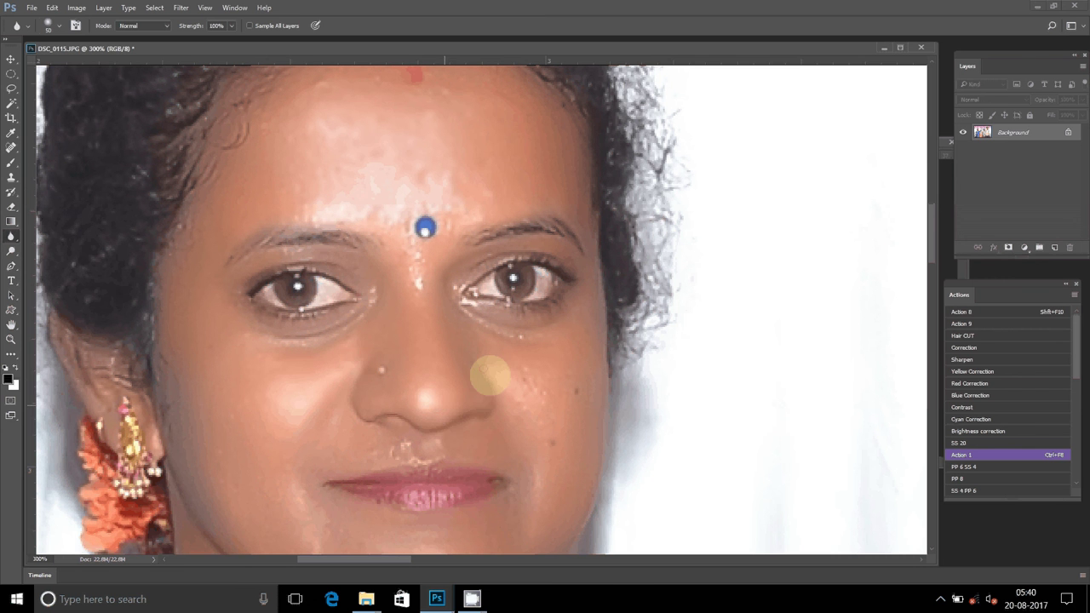
scroll(568, 454, down, 3)
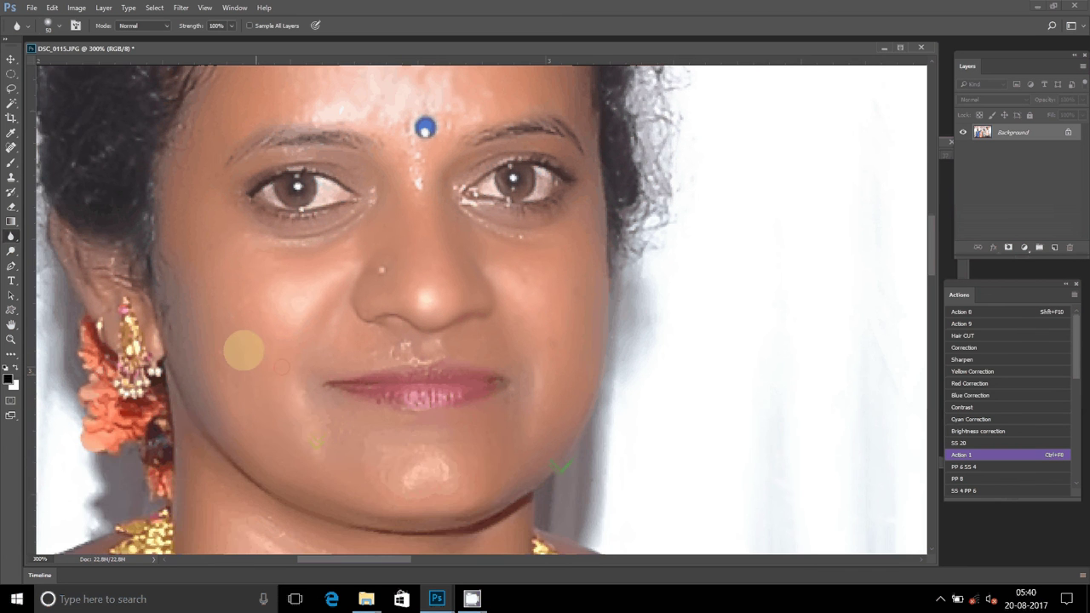
scroll(606, 255, up, 2)
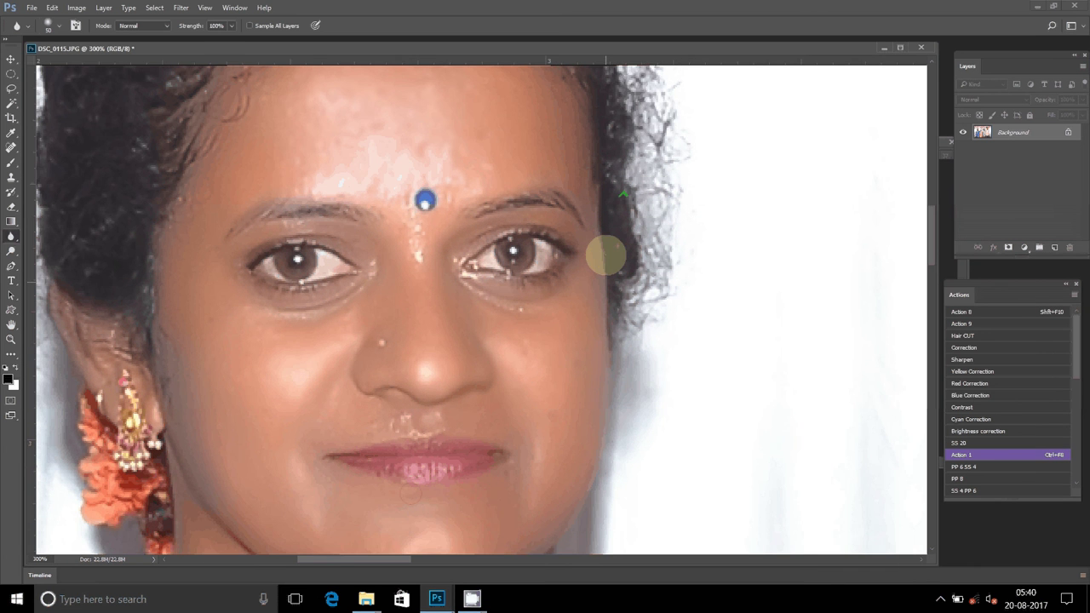
scroll(488, 245, up, 1)
Sample the forehead skin tone and set the brush to 22% opacity.
key(i)
click(362, 202)
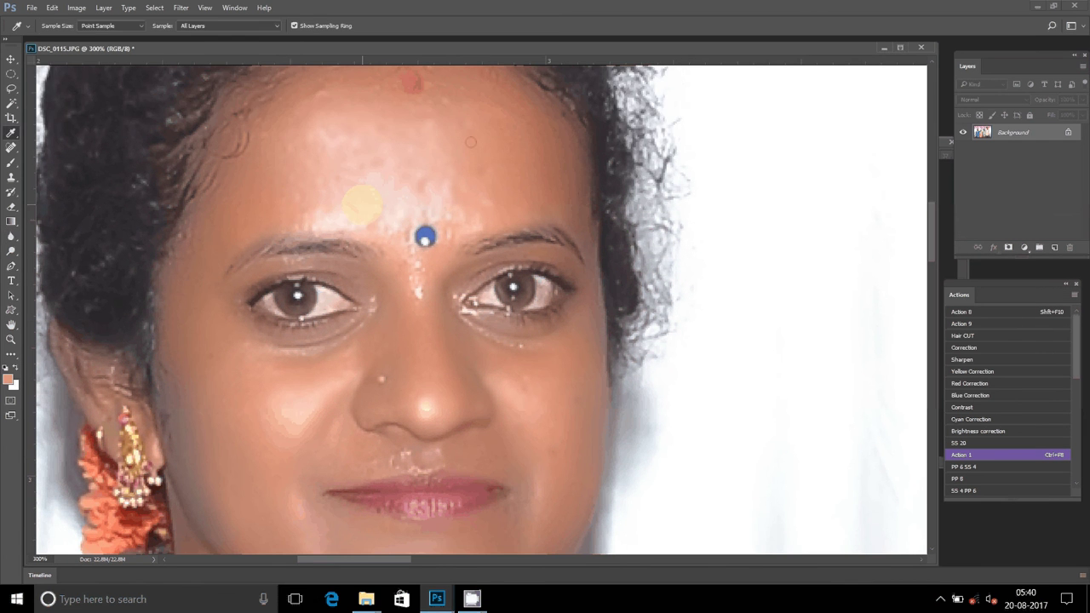
key(b)
key(Return)
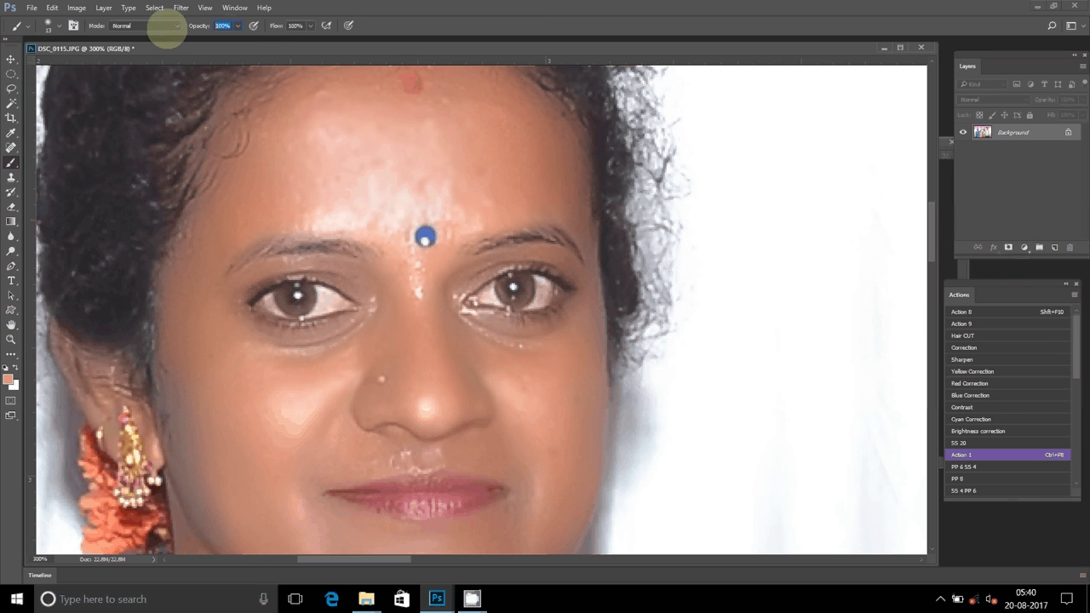
text(22)
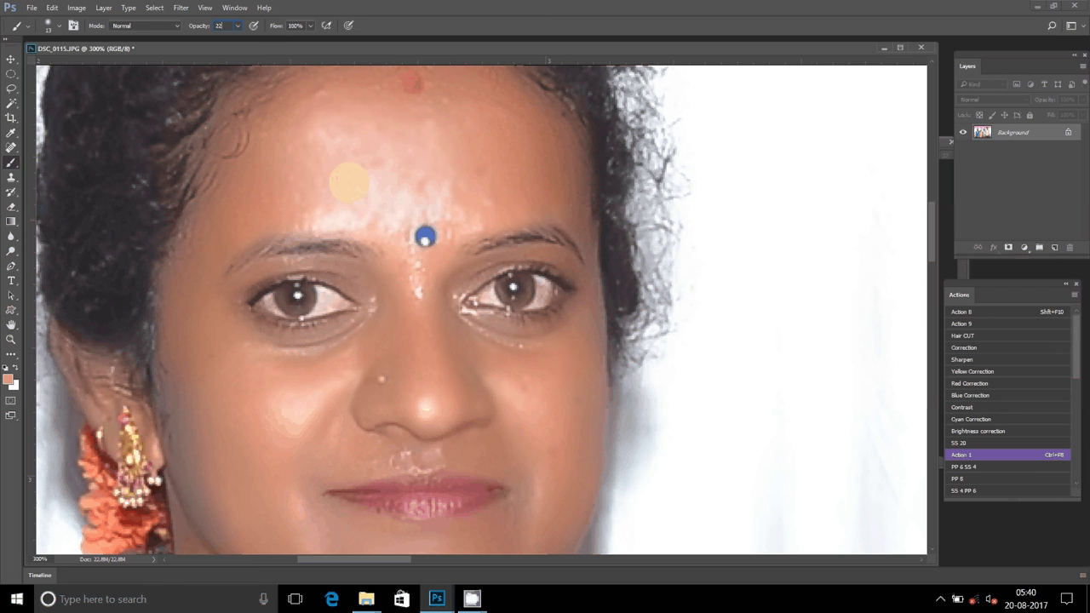
key(Return)
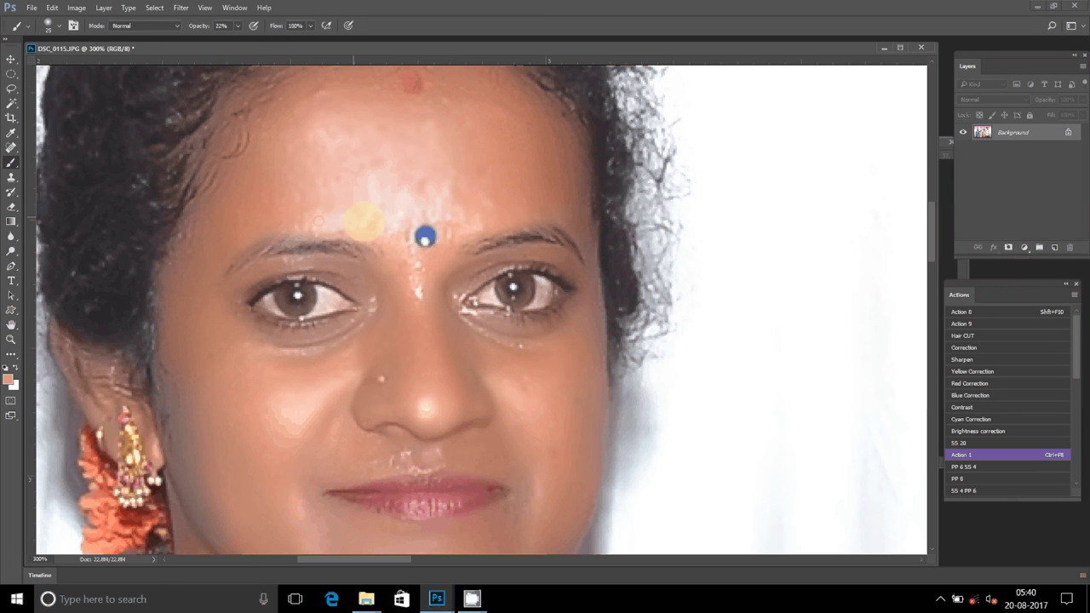
Paint the skin tone over the shiny forehead patches on the woman and the man.
drag(379, 202, 484, 222)
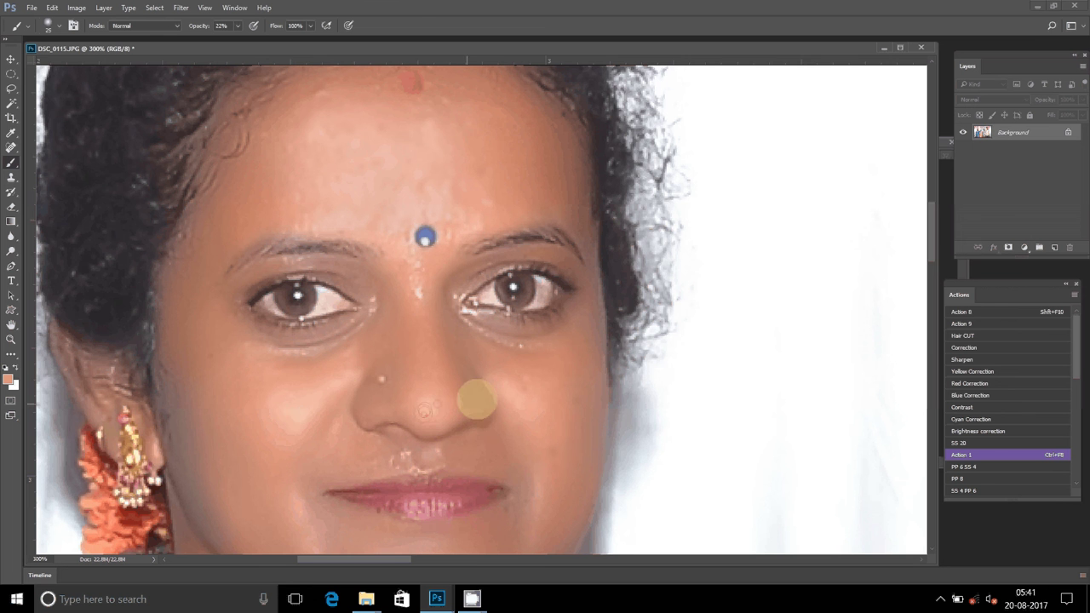
mouse_move(460, 308)
mouse_down()
mouse_move(545, 330)
mouse_move(415, 283)
mouse_up()
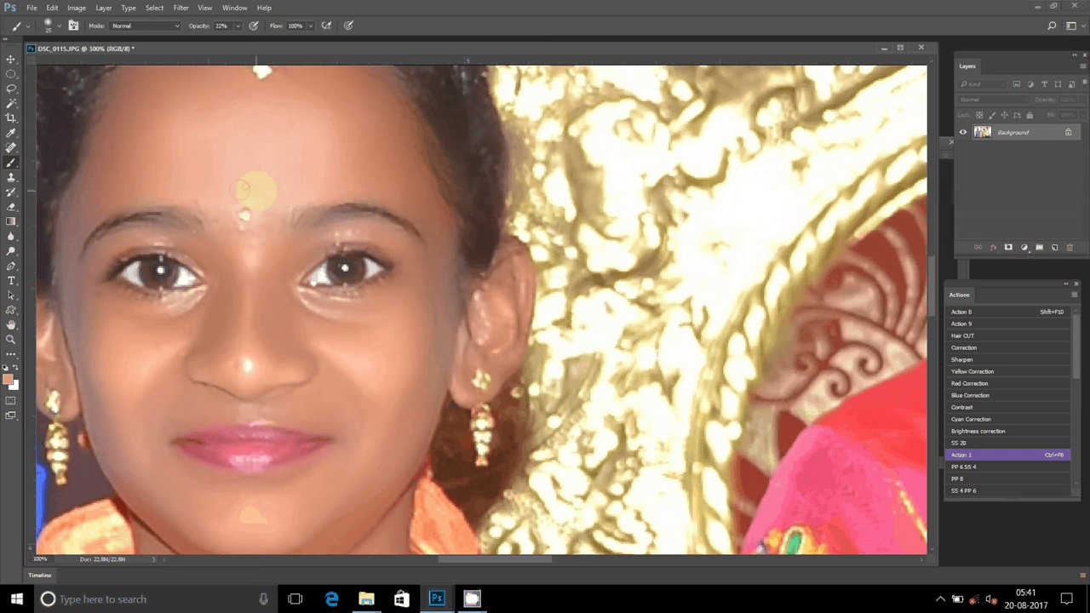
scroll(256, 192, right, 5)
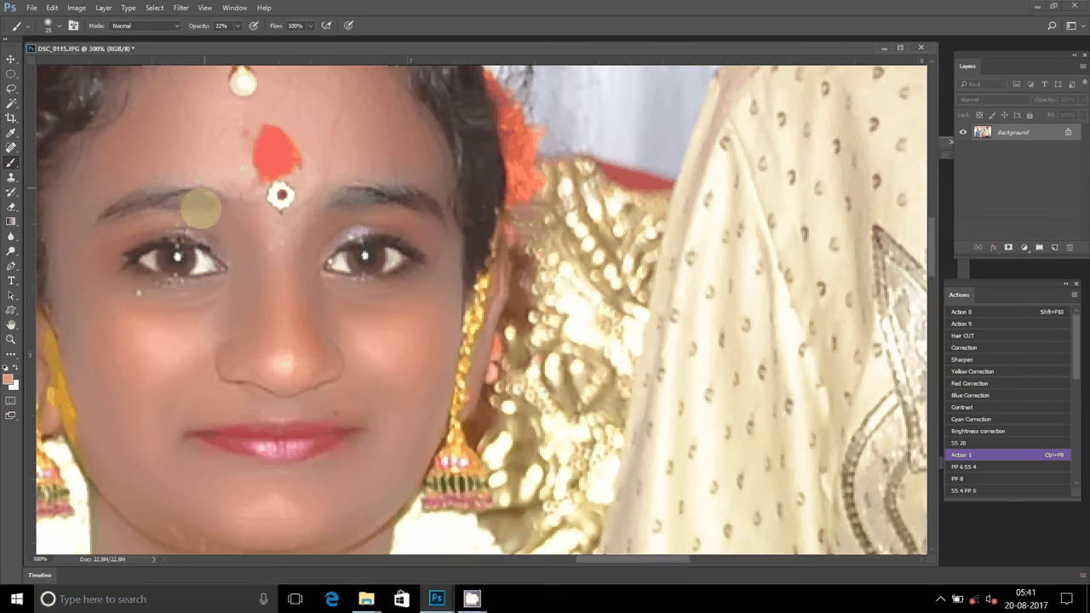
scroll(201, 208, right, 5)
scroll(474, 322, down, 1)
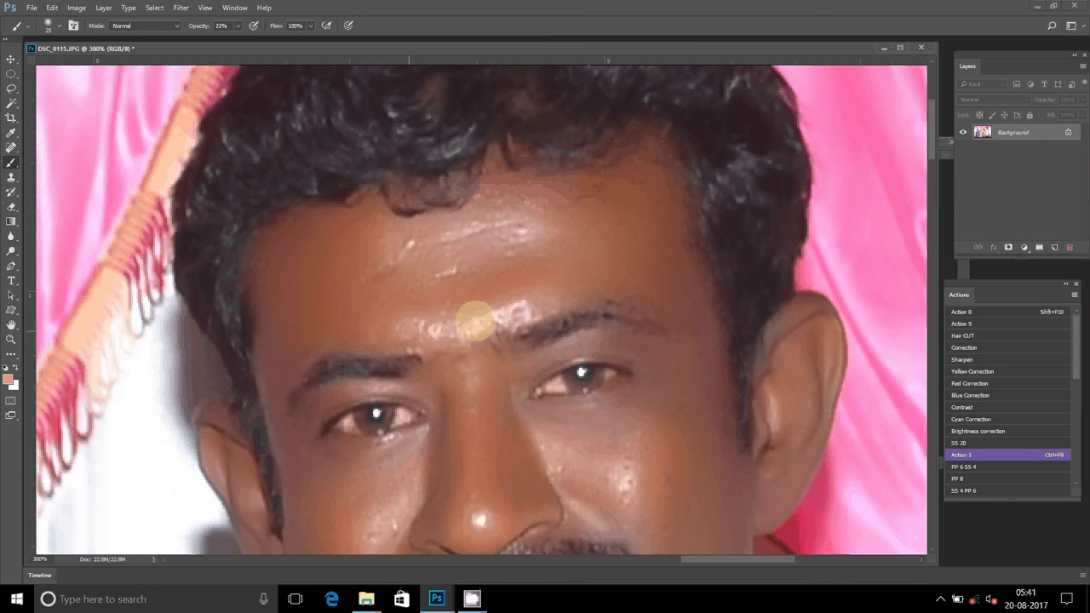
drag(474, 322, 528, 307)
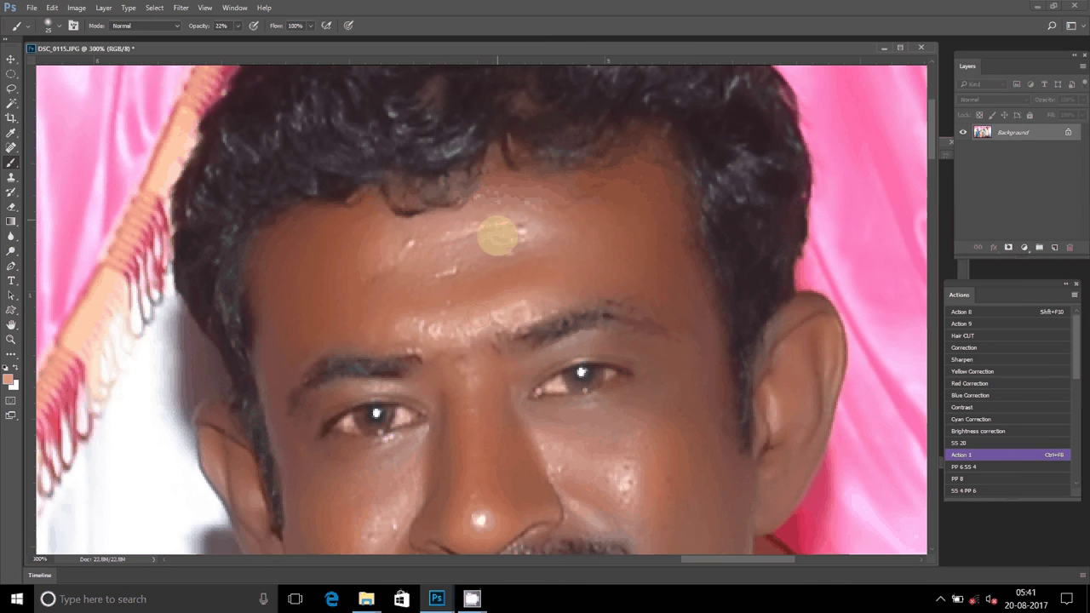
scroll(498, 237, down, 5)
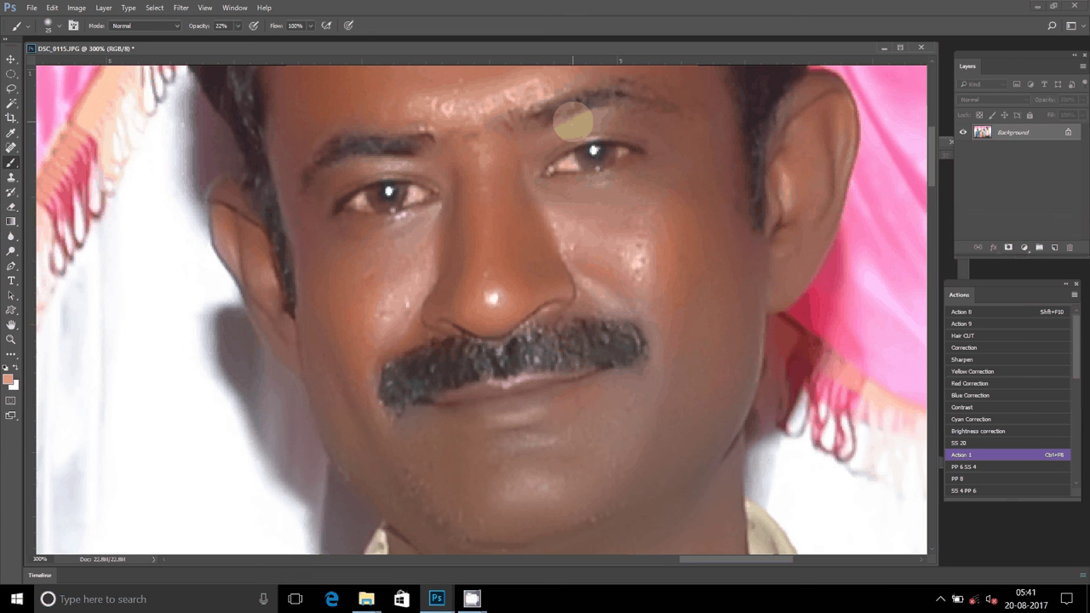
click(640, 264)
click(13, 230)
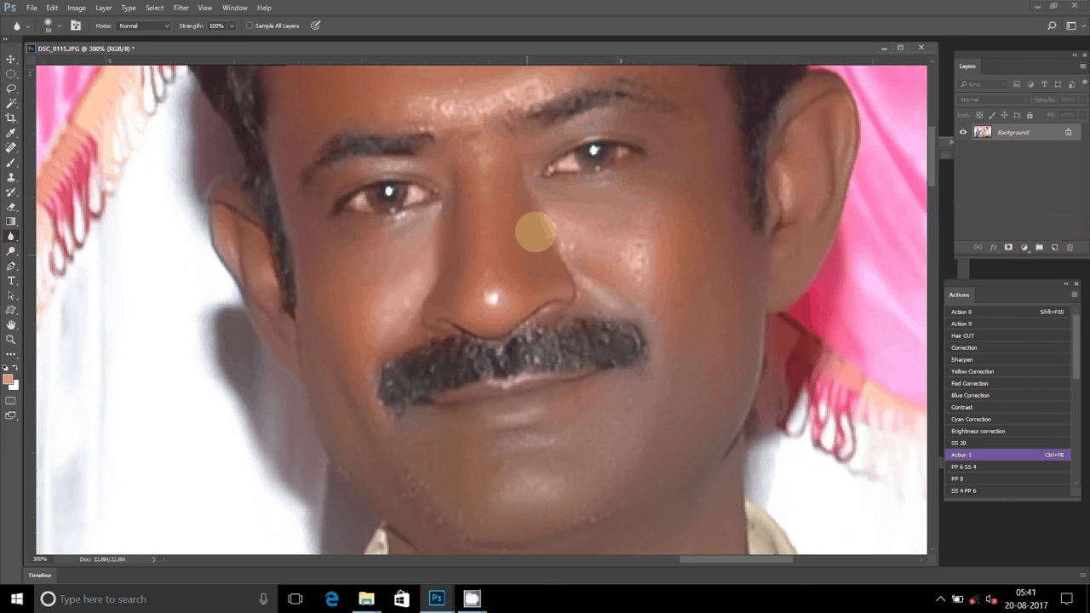
Fit the whole retouched DSC_0115 family photo in its window.
scroll(492, 313, up, 1)
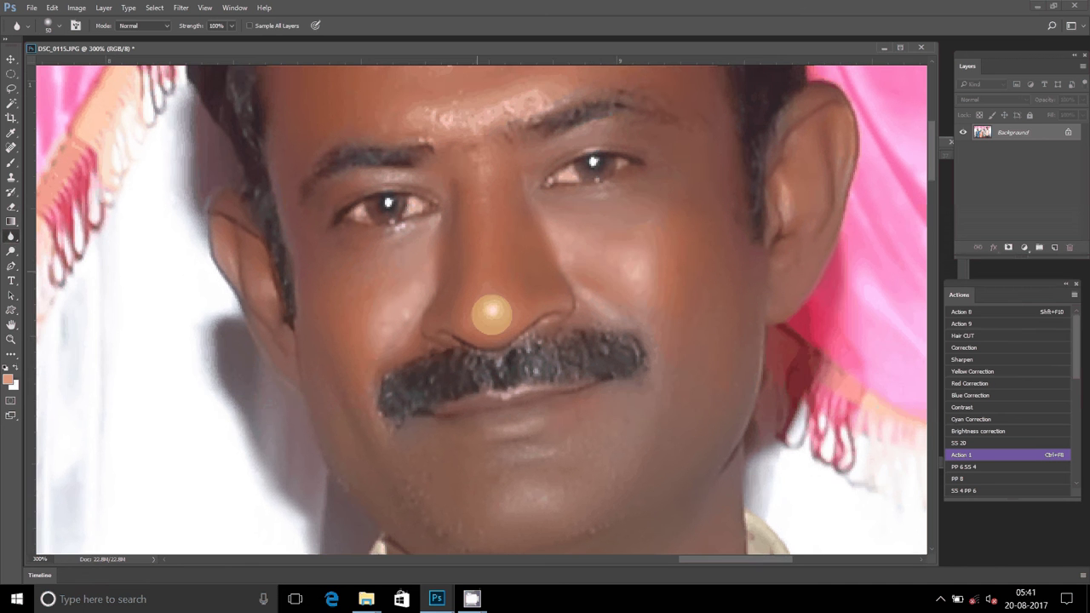
scroll(491, 314, up, 5)
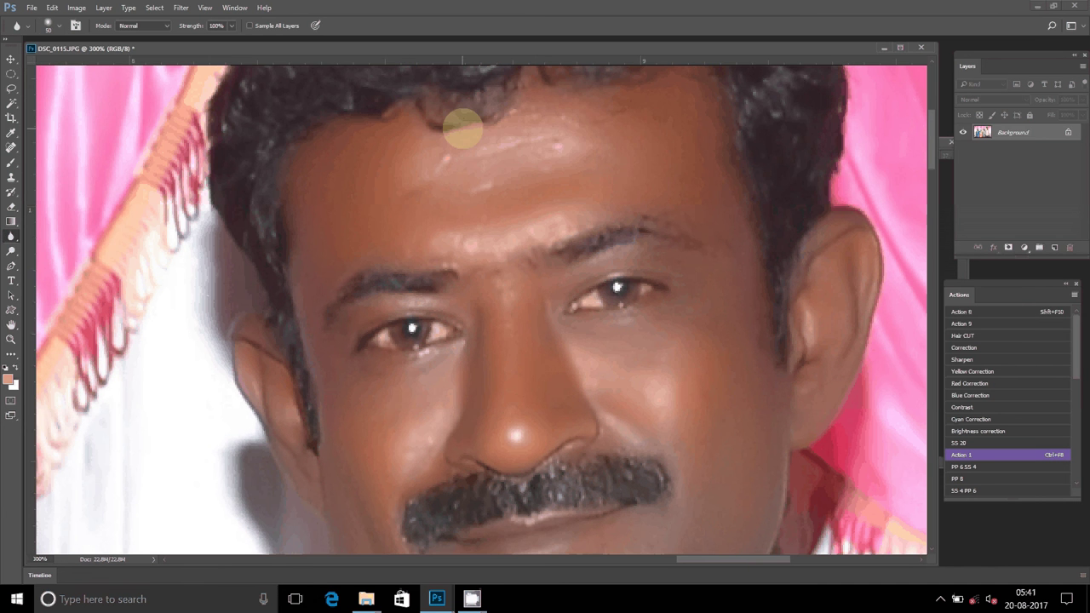
scroll(584, 121, down, 10)
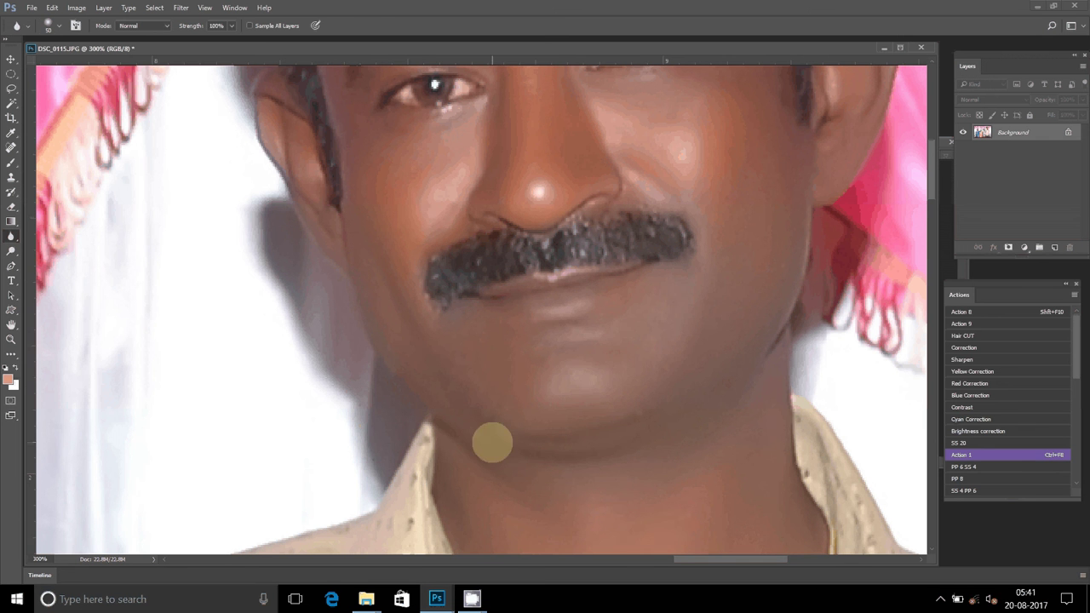
key(z)
key(ctrl+0)
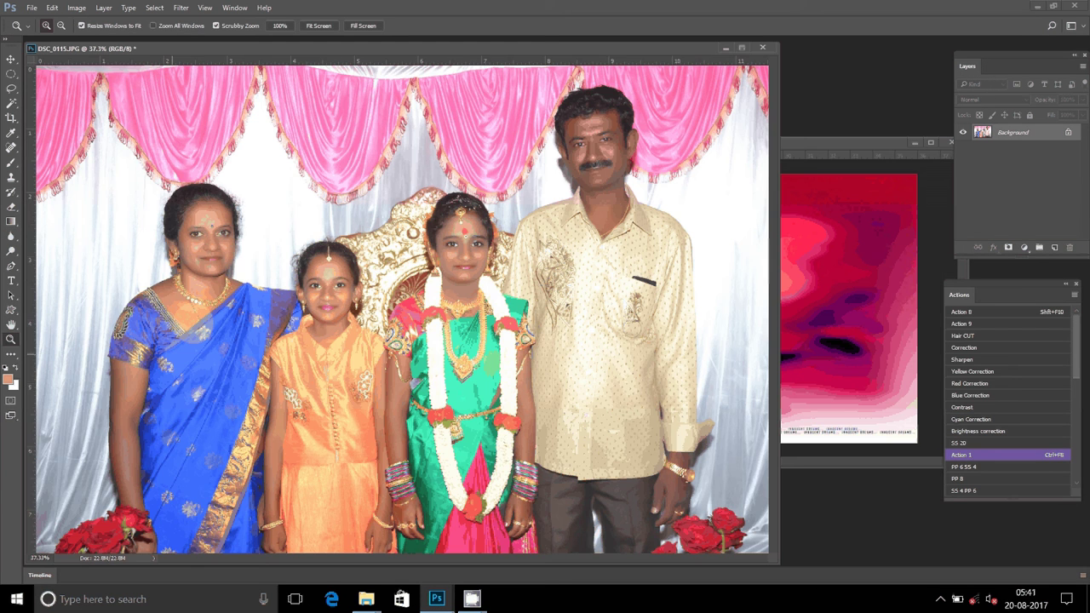
Move DSC_0115 into 15.PSD as Layer 2 and scale it to about 161% on the right page.
key(r)
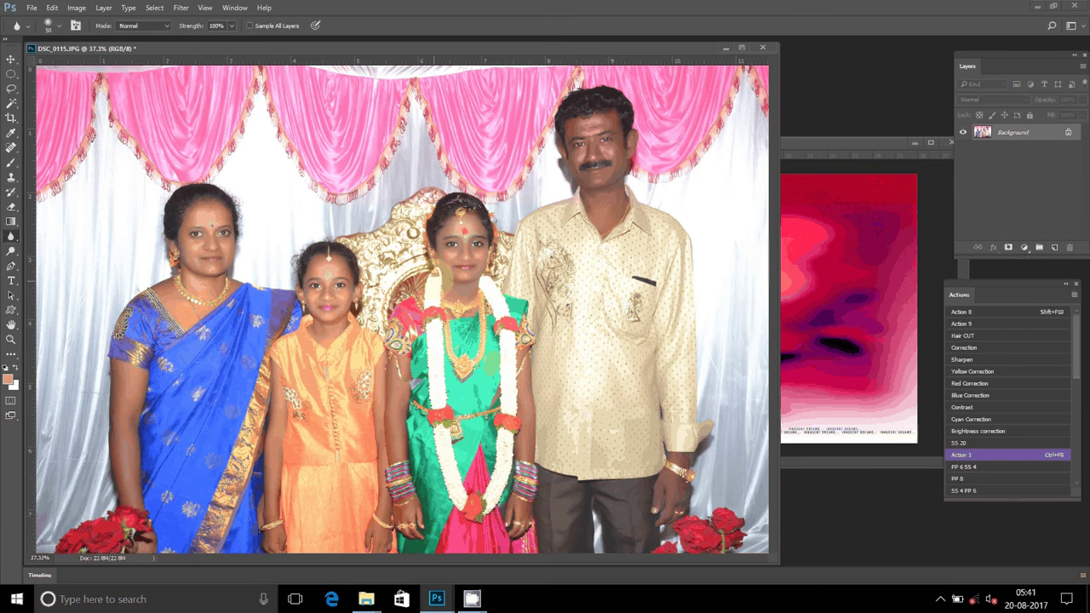
key(v)
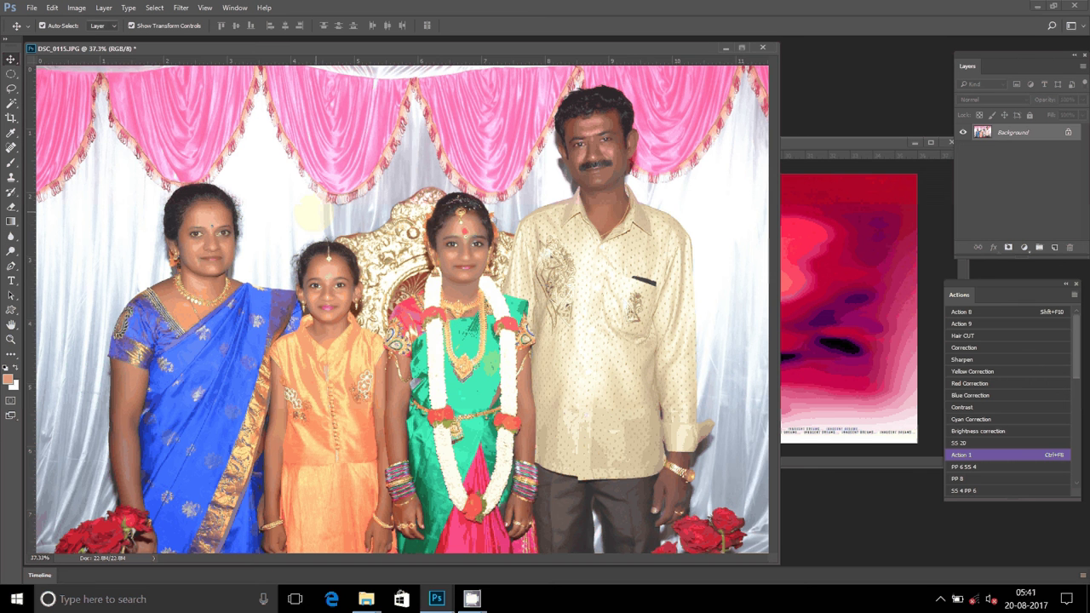
mouse_move(477, 299)
mouse_down()
mouse_move(748, 265)
mouse_move(721, 246)
mouse_move(762, 264)
mouse_up()
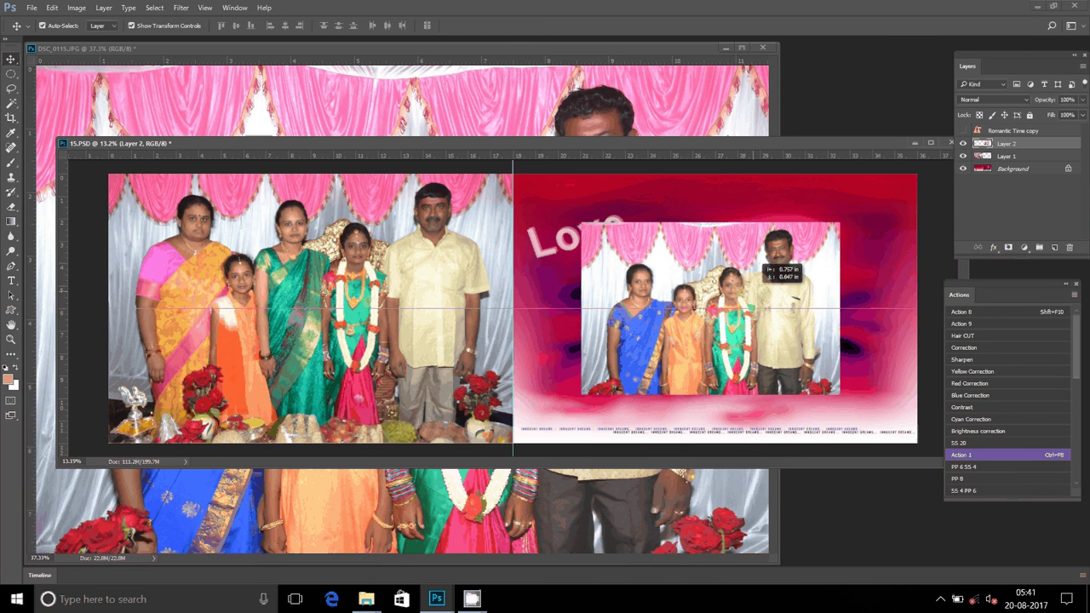
key(ctrl+plus)
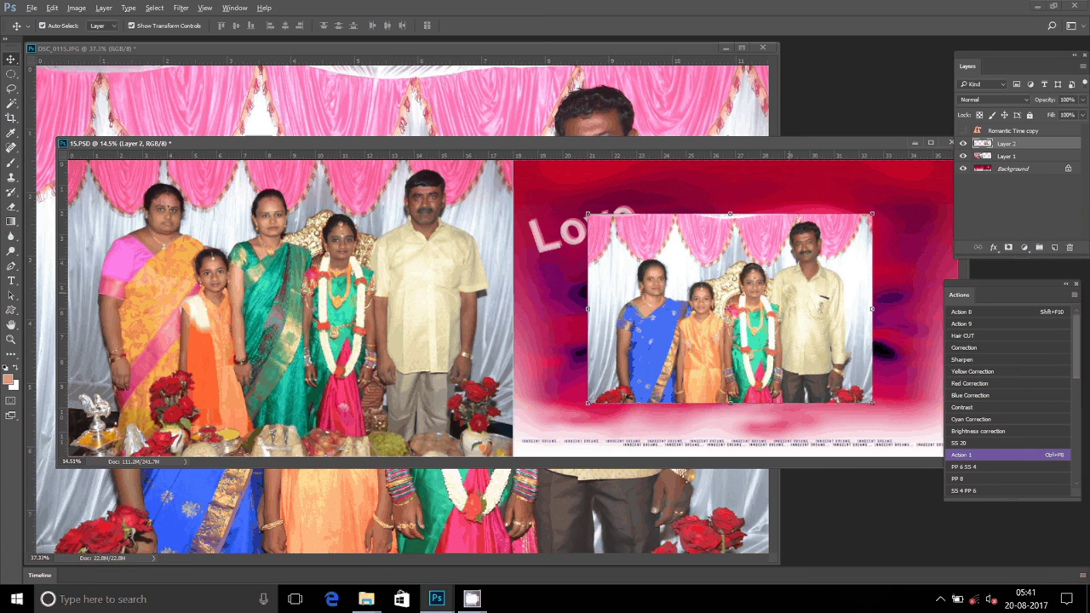
key(ctrl+minus)
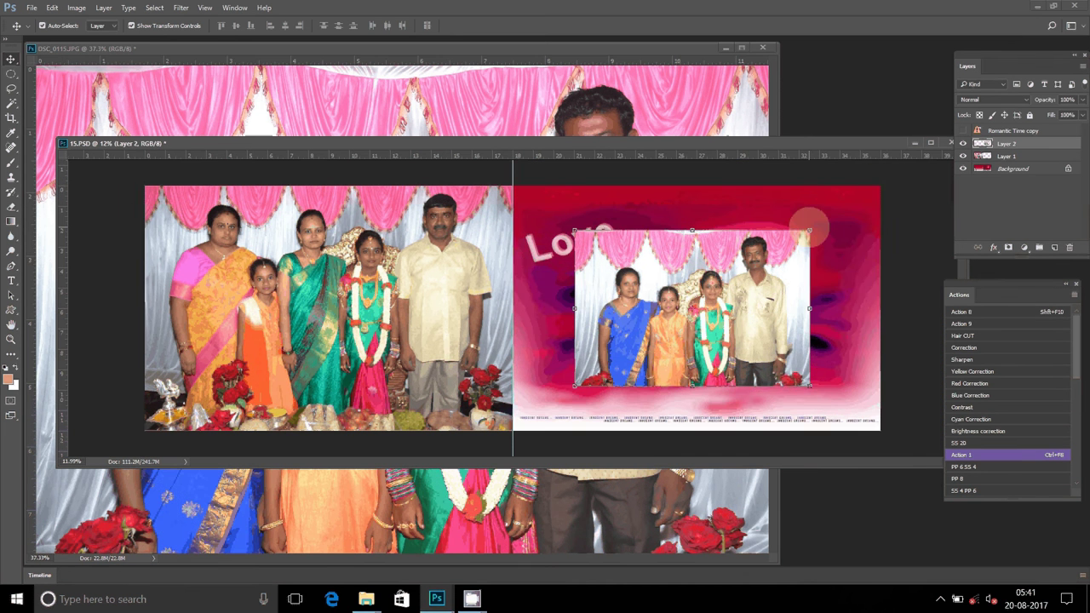
drag(809, 230, 882, 182)
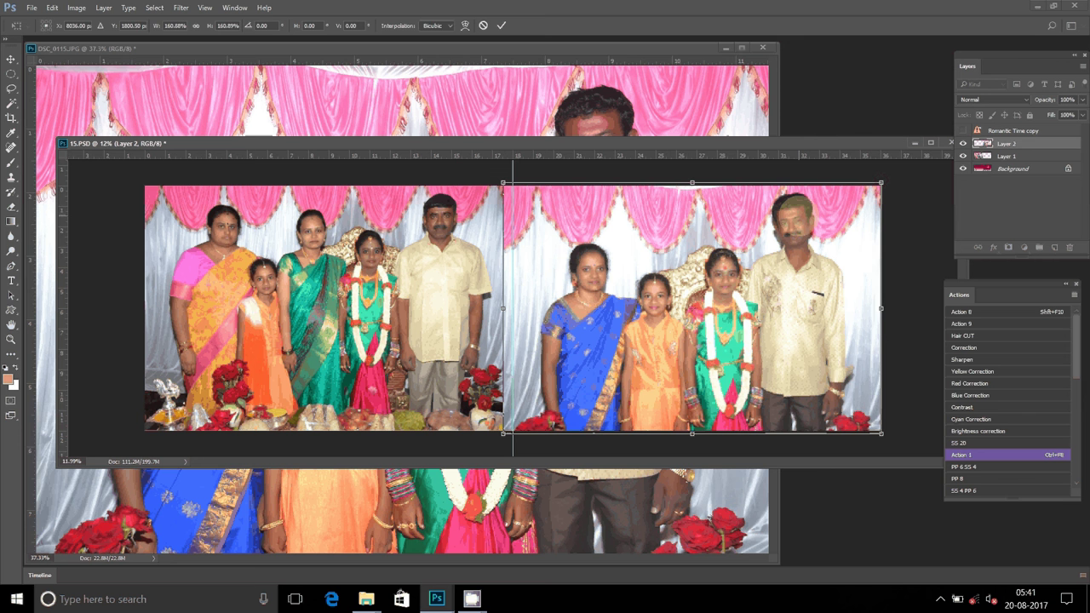
key(Return)
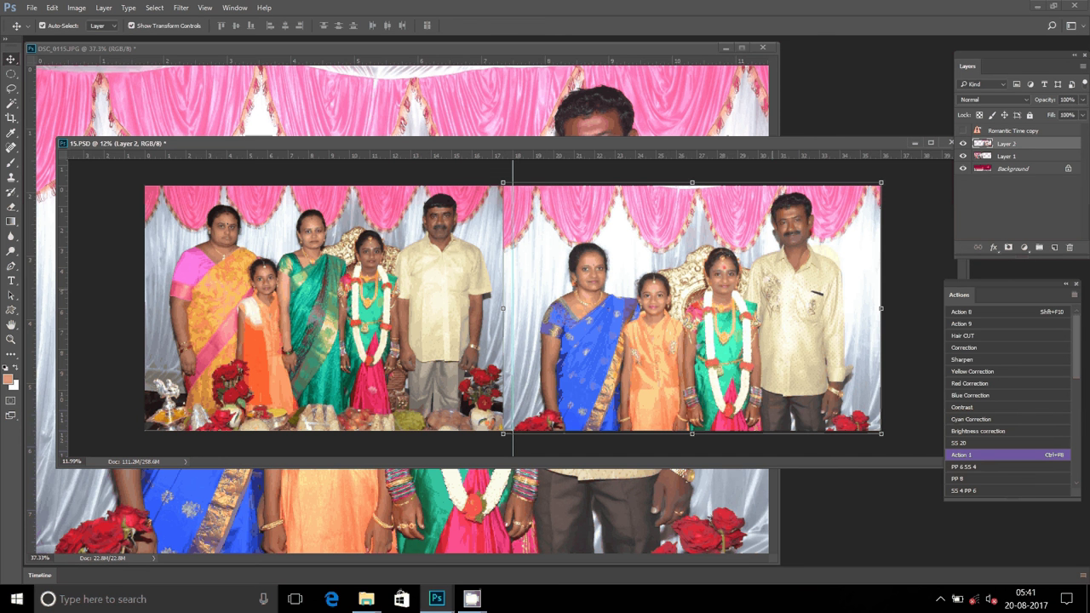
click(12, 147)
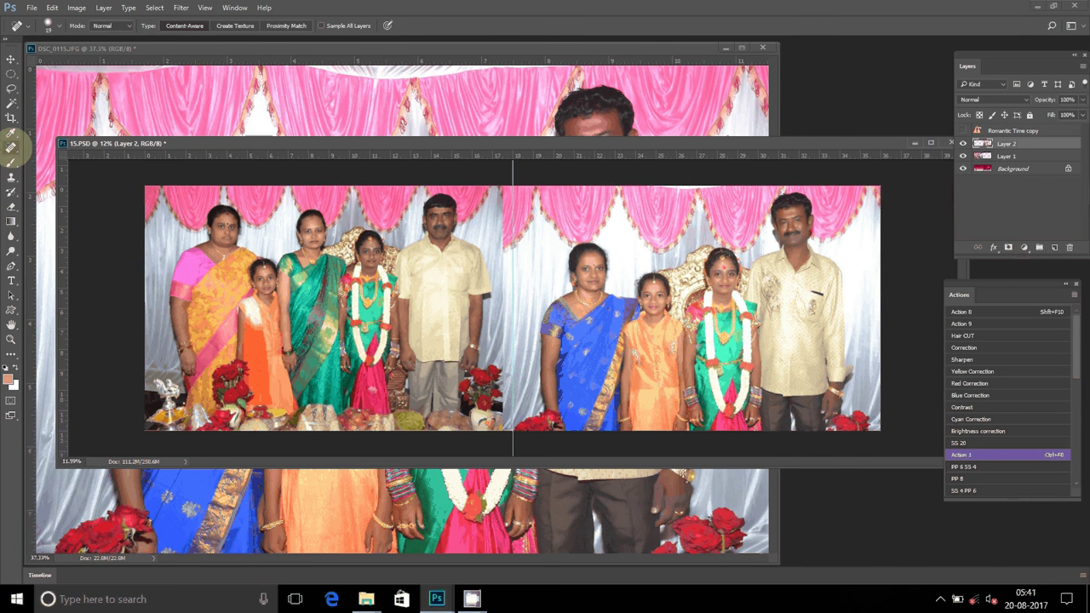
Heal along the join between the photos with a 147 px Spot Healing Brush.
right_click(496, 241)
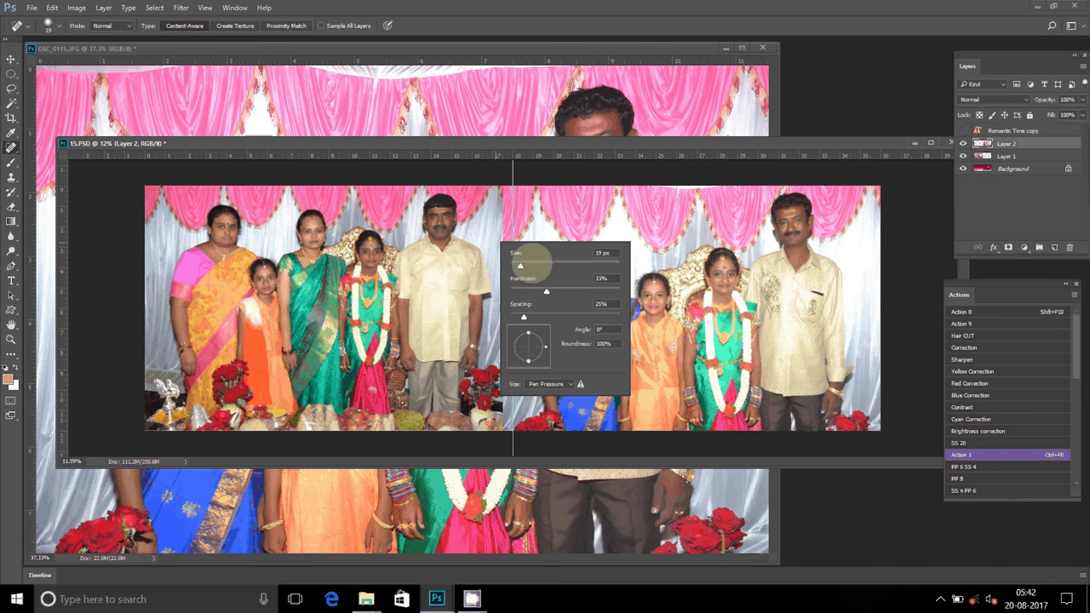
drag(521, 266, 577, 266)
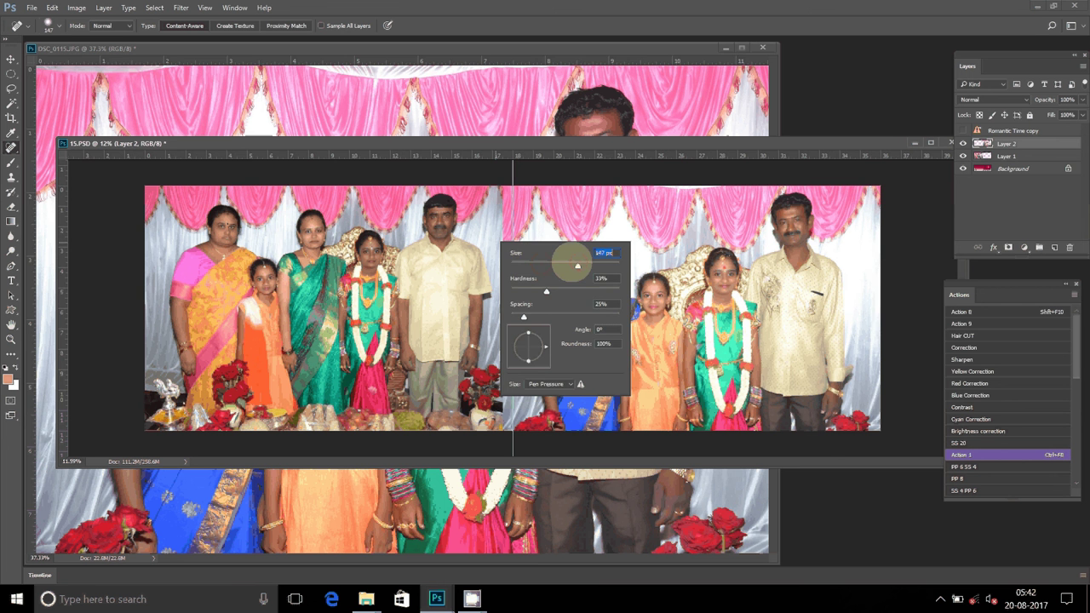
key(Return)
drag(504, 187, 506, 269)
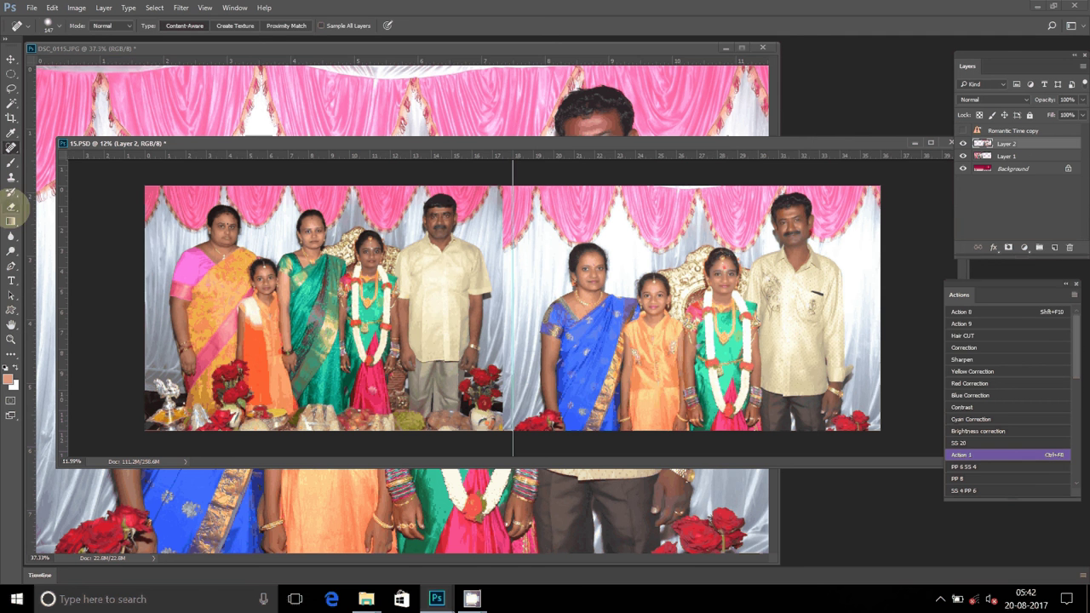
Soft-erase Layer 2's edge along the centre seam with a 22%-hardness eraser.
click(11, 206)
drag(489, 383, 507, 413)
right_click(499, 342)
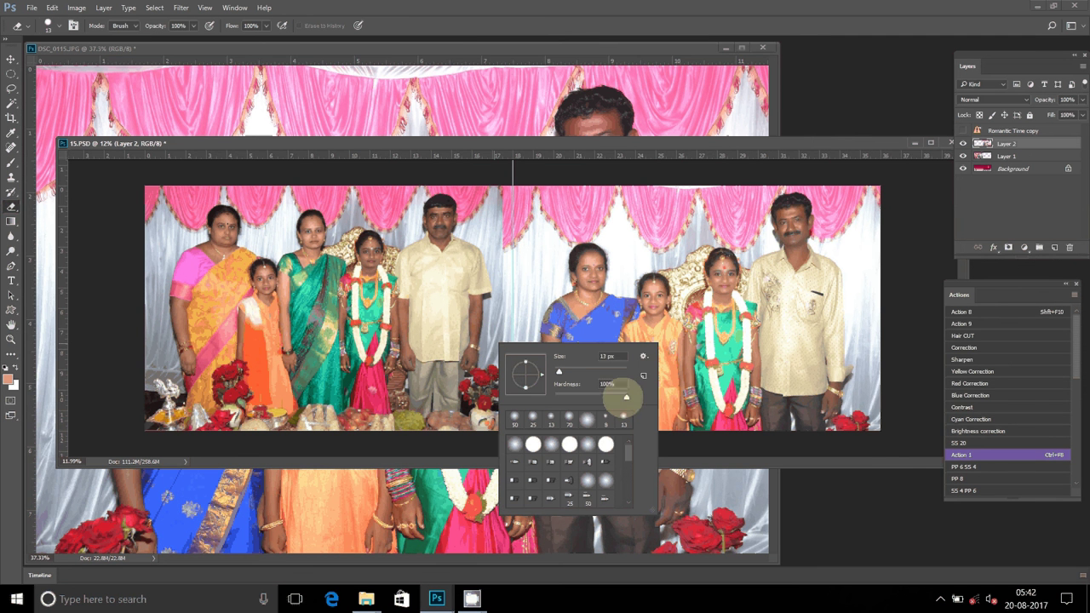
drag(626, 397, 570, 397)
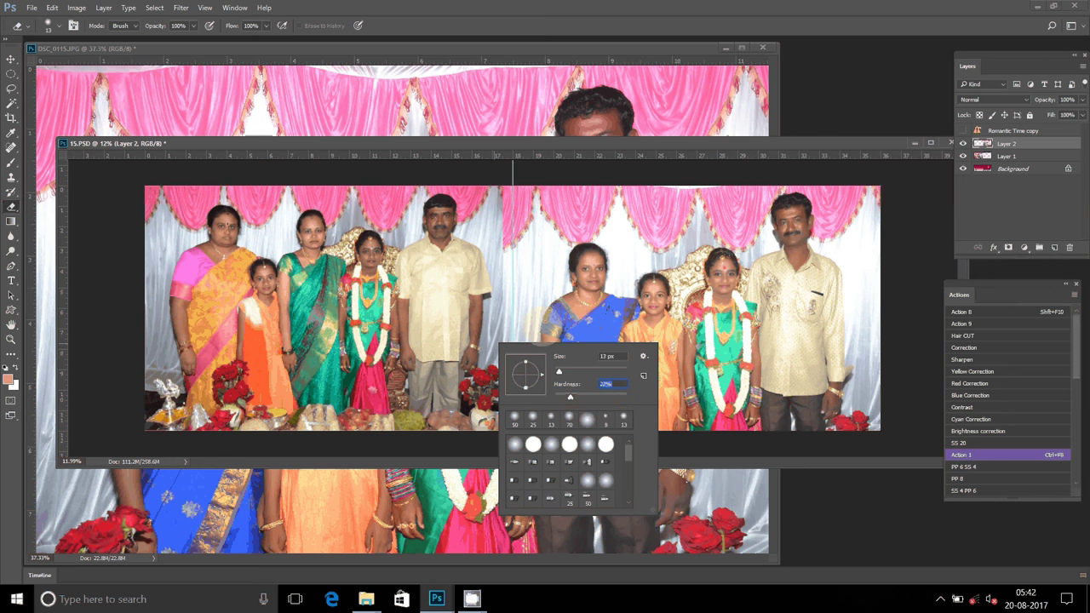
key(Return)
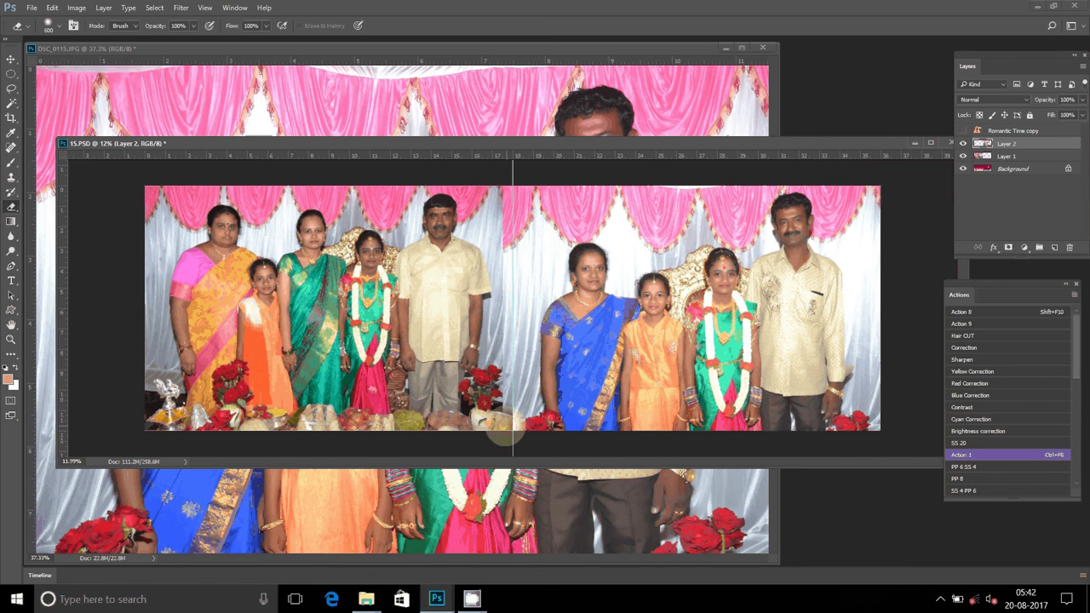
drag(502, 424, 490, 197)
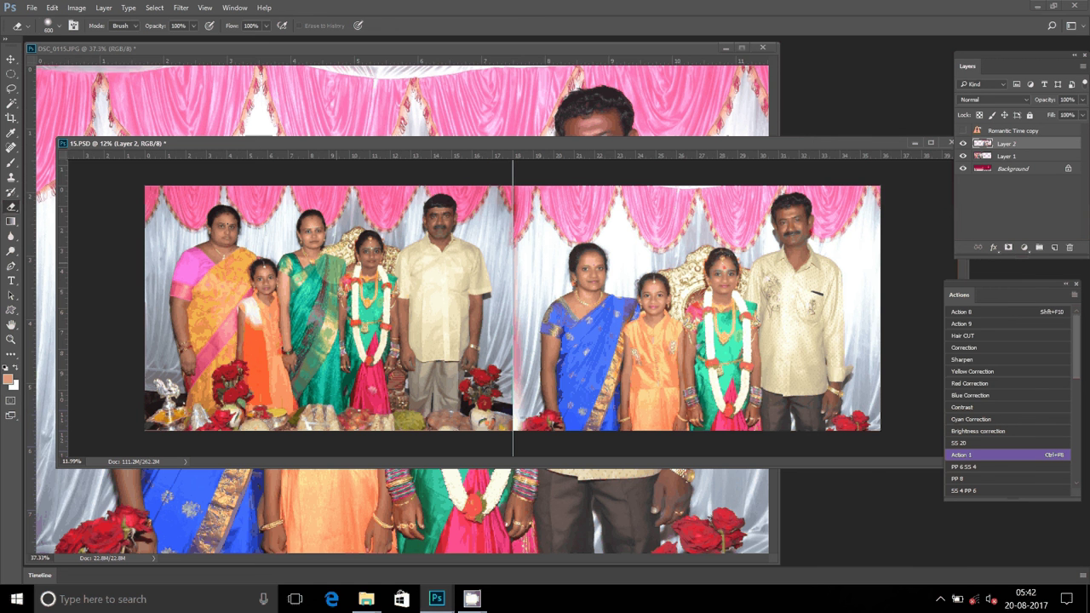
Merge visible layers into one Background layer and save the spread as JPEG '20' in D:\A2.
click(103, 8)
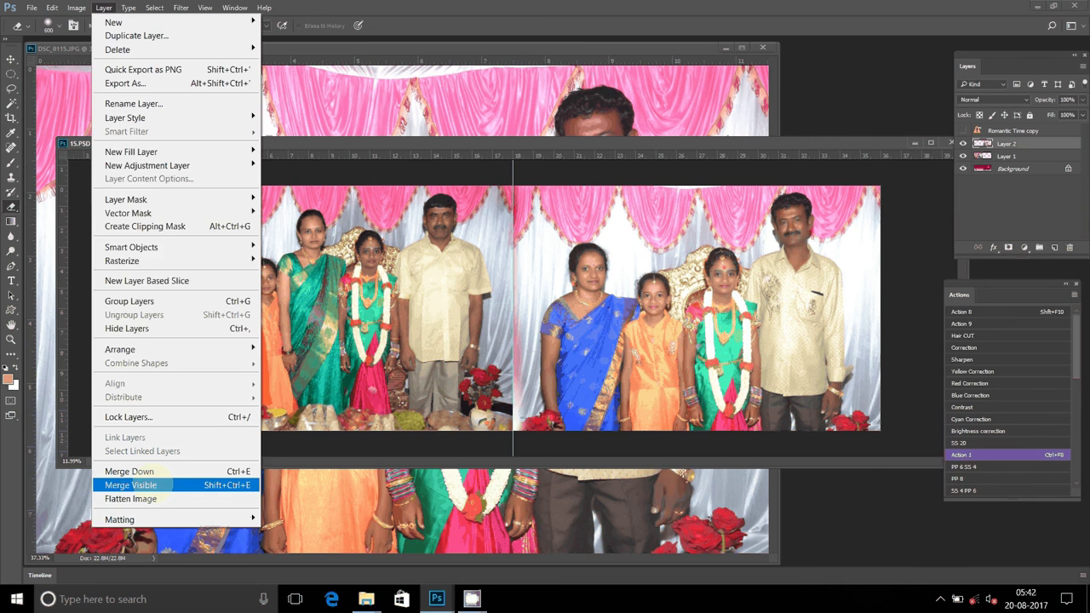
click(130, 484)
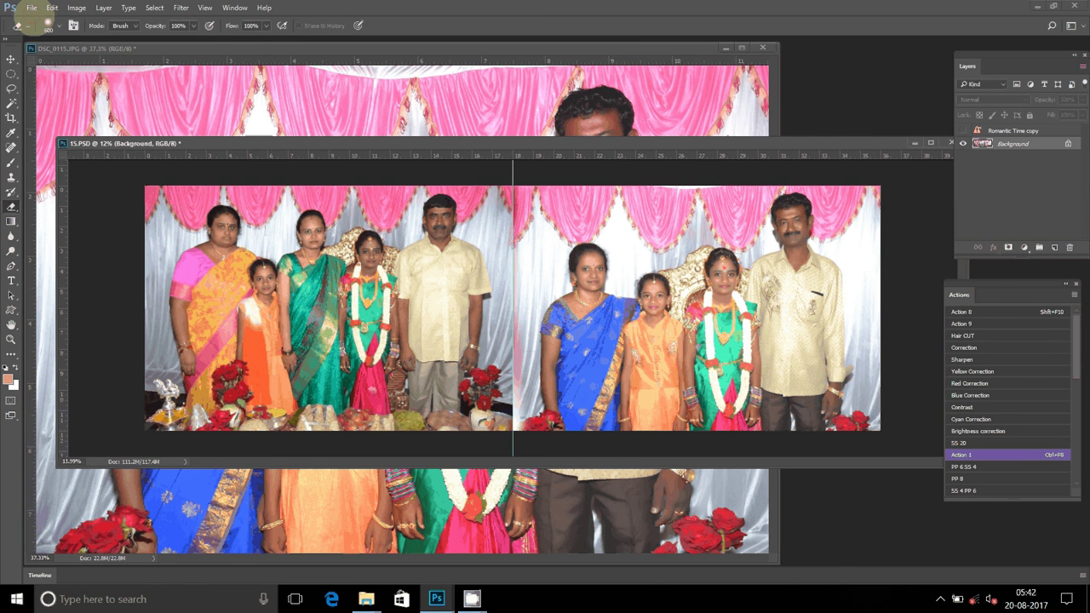
click(29, 8)
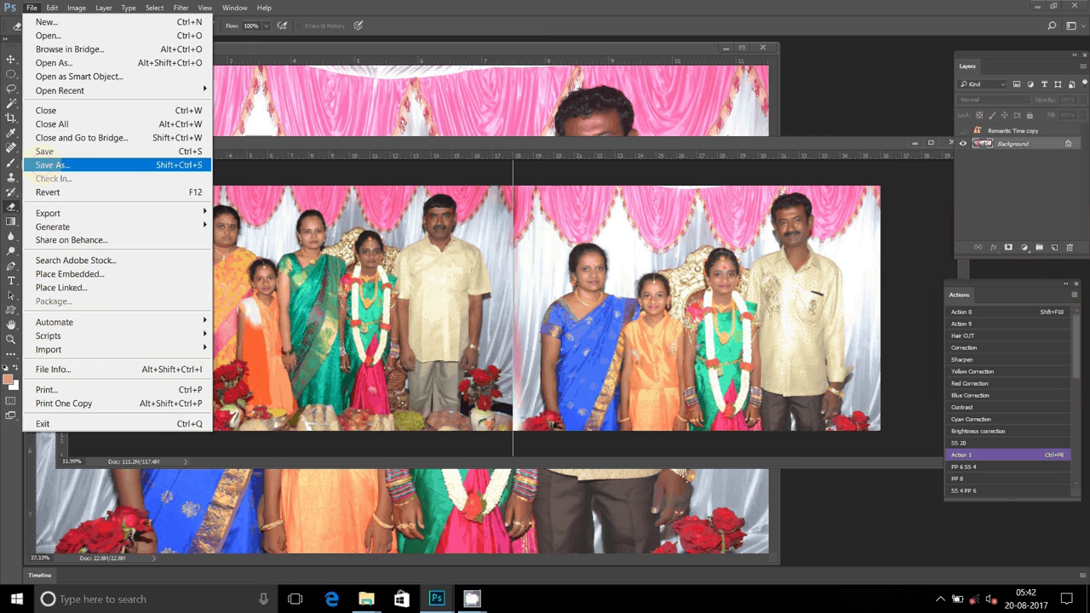
click(51, 165)
click(61, 219)
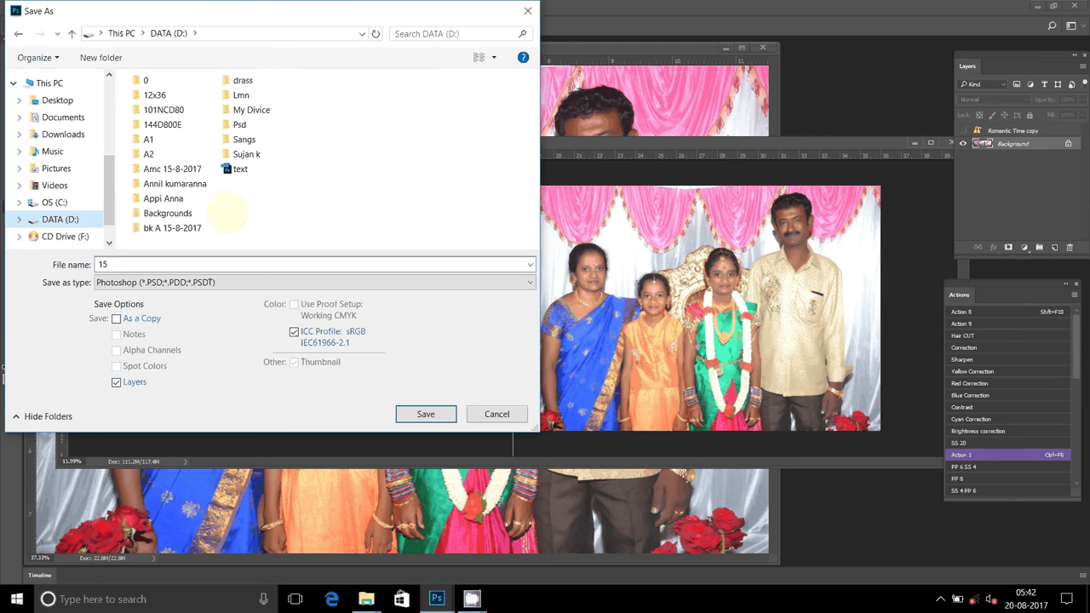
click(149, 154)
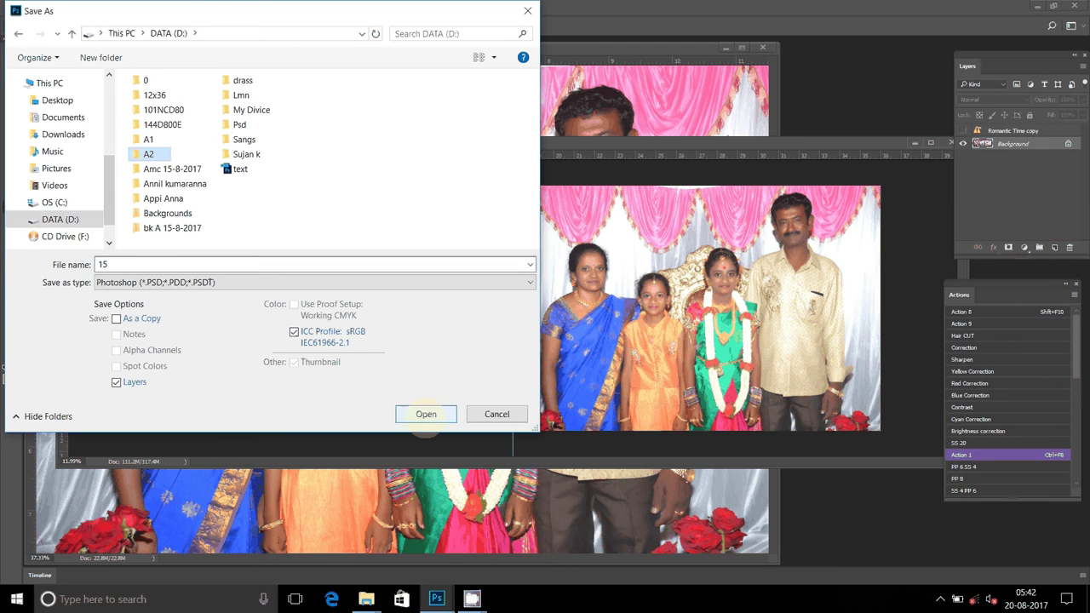
click(426, 415)
click(179, 283)
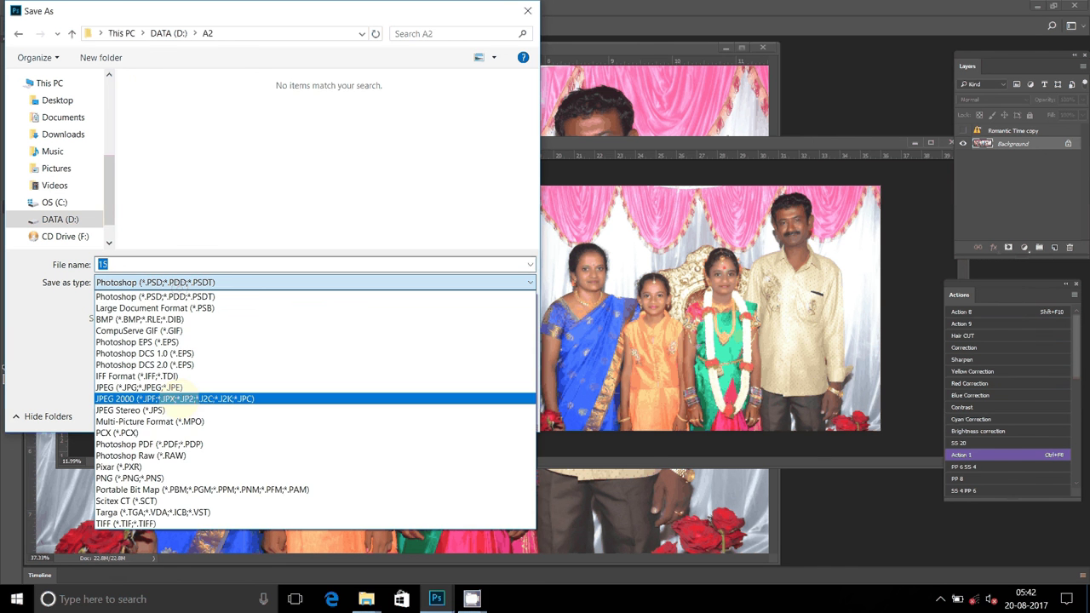
click(166, 388)
double_click(145, 264)
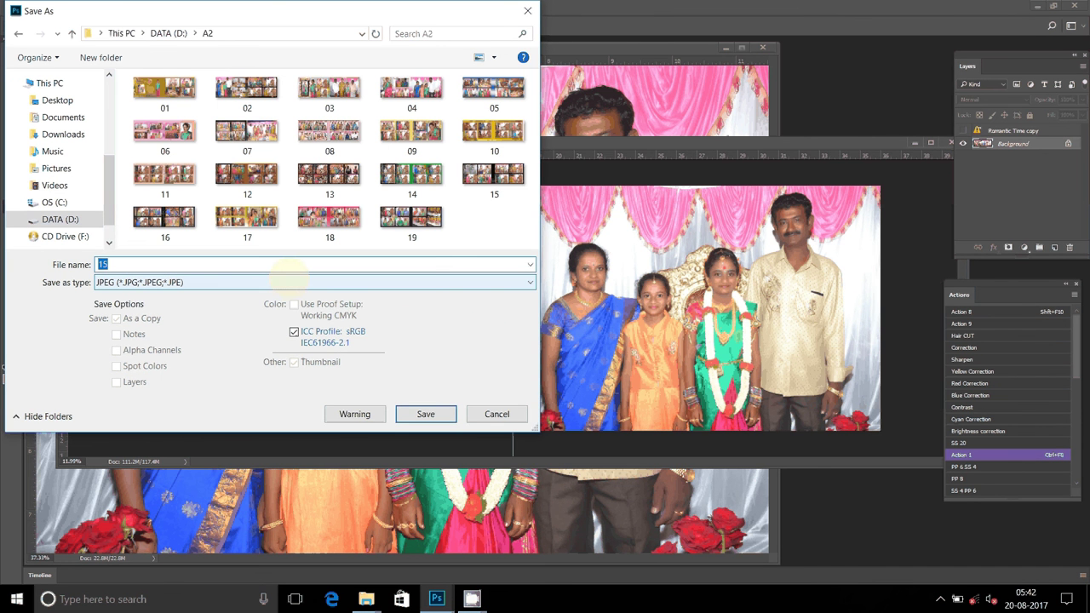
text(20)
key(Return)
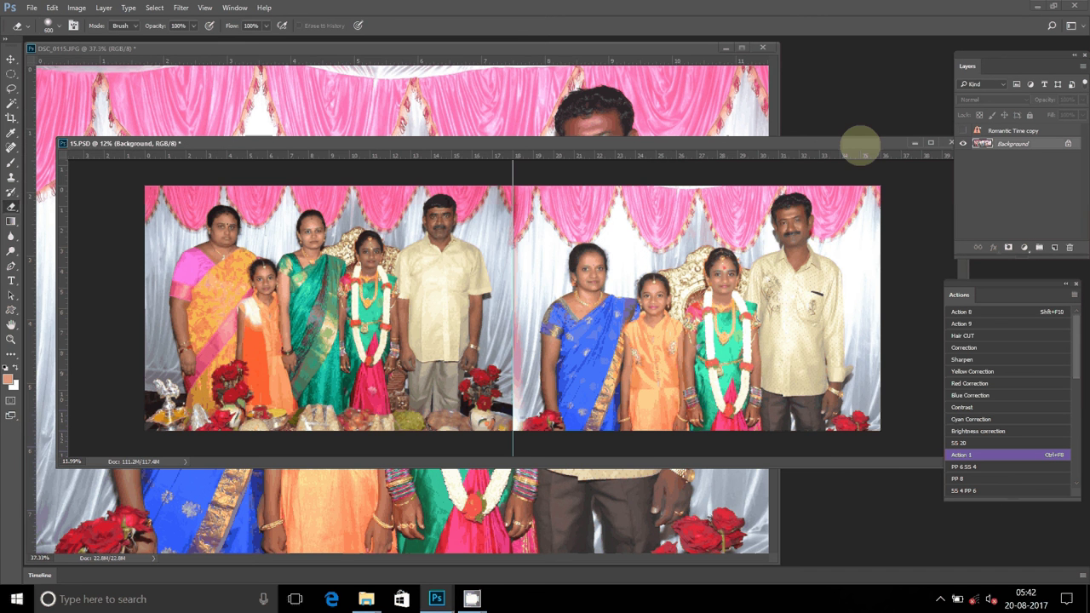
Glance at the saved files in the Open dialog, then close 15.PSD without saving.
drag(860, 147, 696, 192)
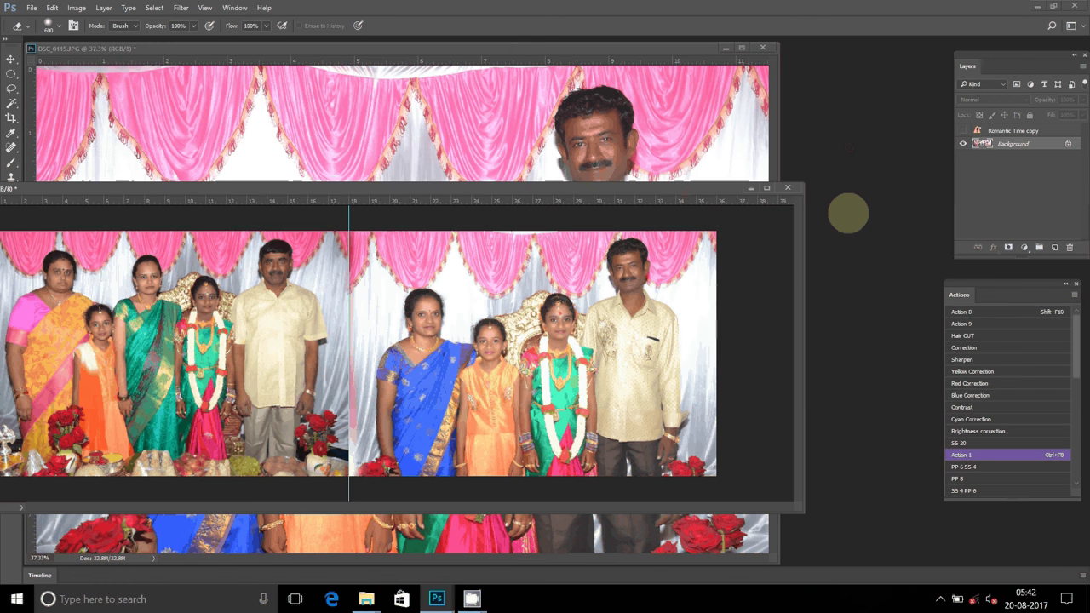
double_click(849, 213)
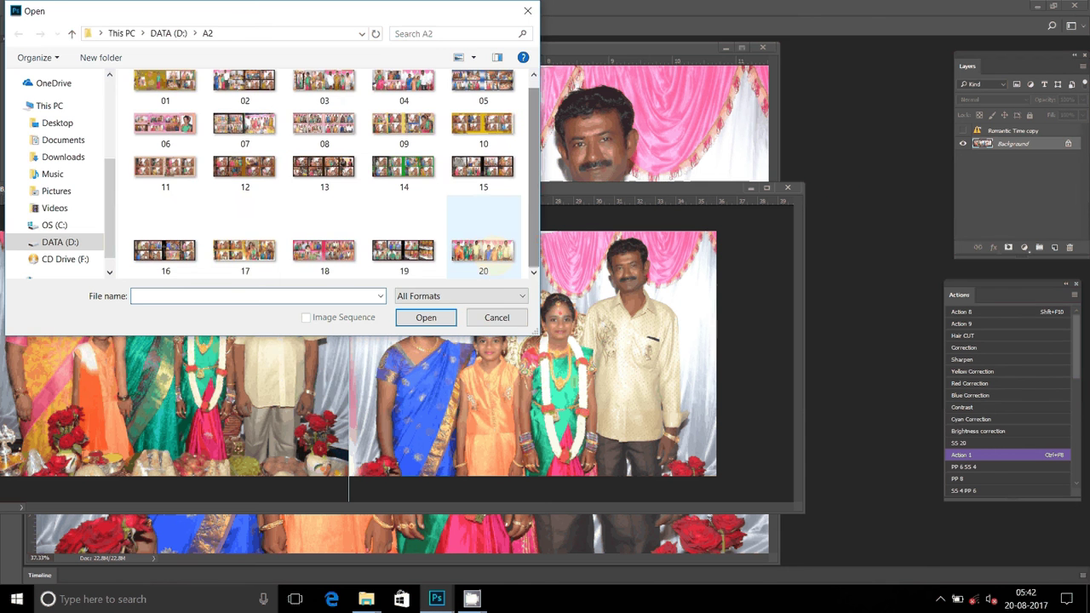
double_click(483, 249)
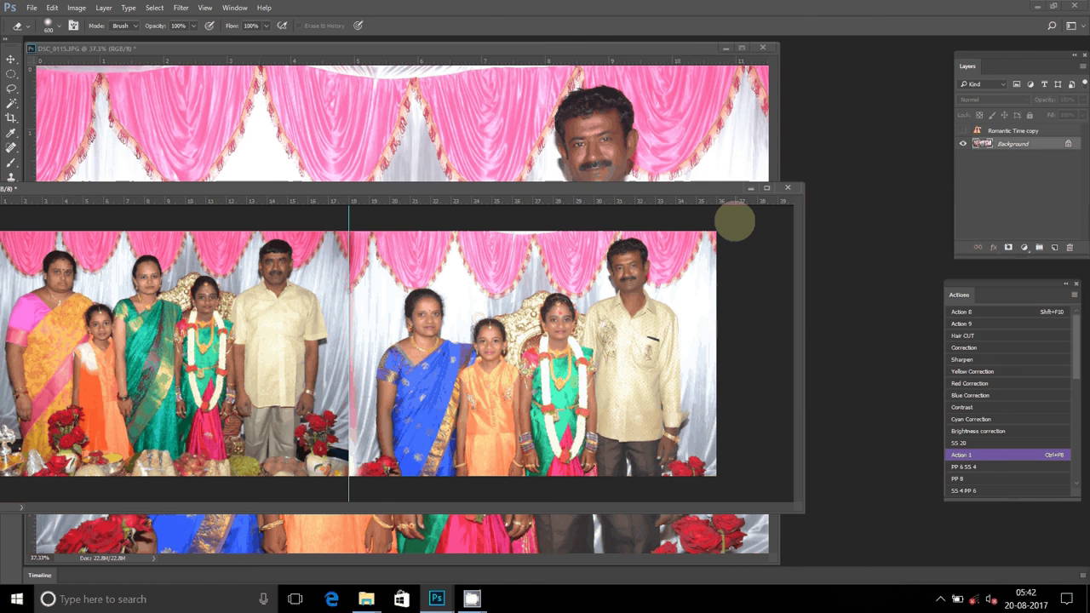
key(ctrl+w)
click(535, 219)
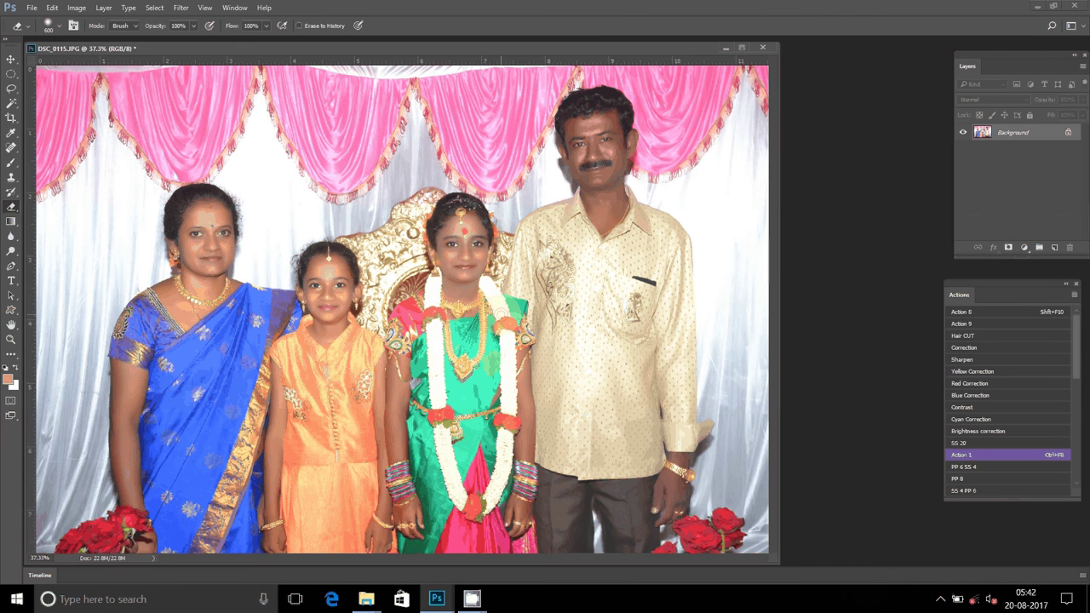
Confirm file 20 exists in the Open dialog, cancel it, and close DSC_0115.JPG.
key(ctrl+o)
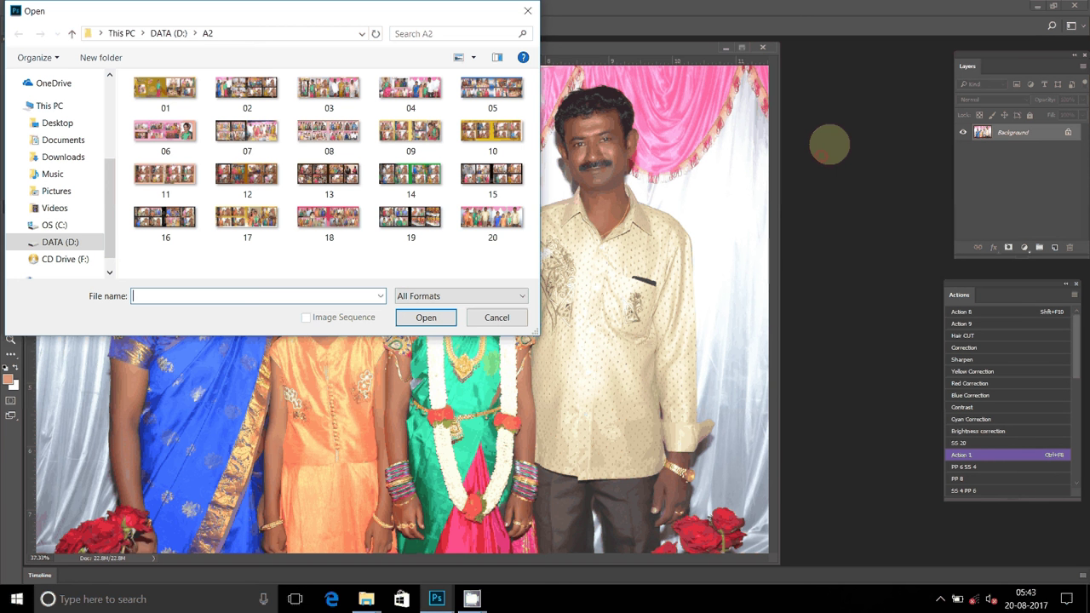
click(492, 220)
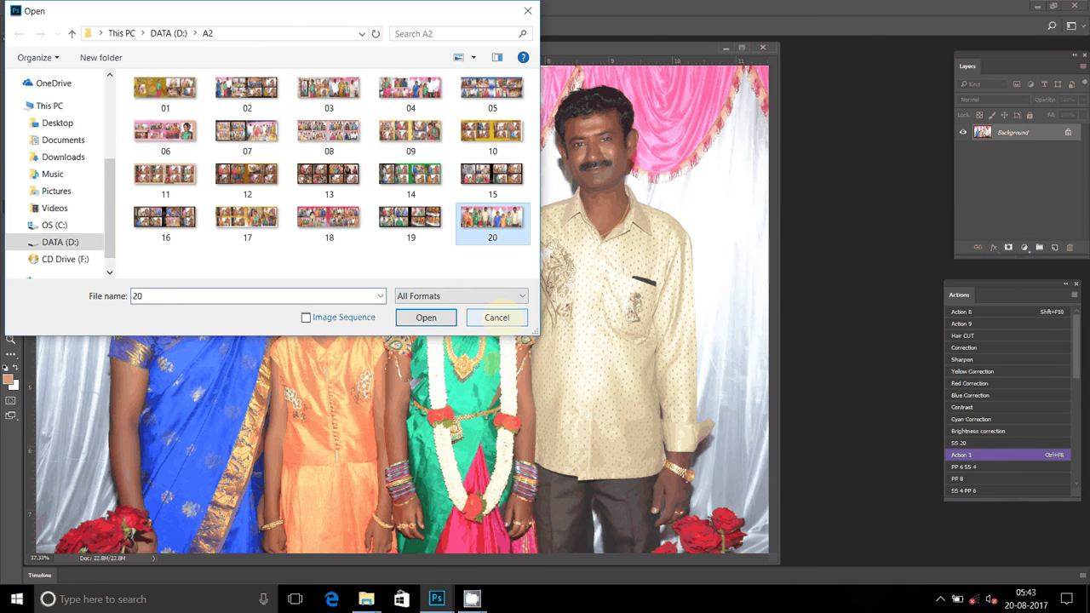
click(511, 318)
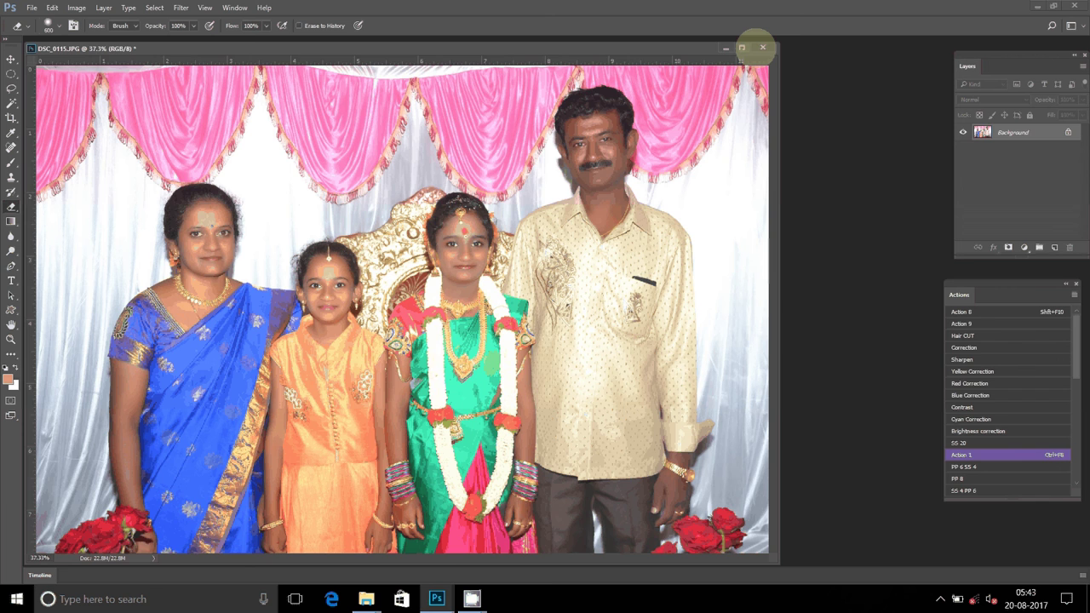
click(762, 48)
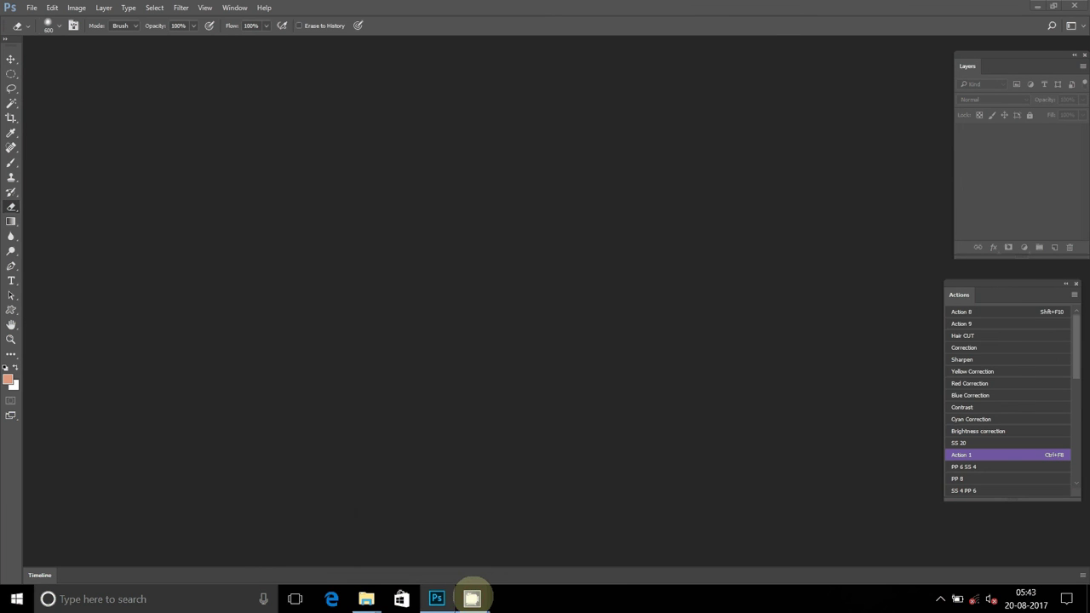